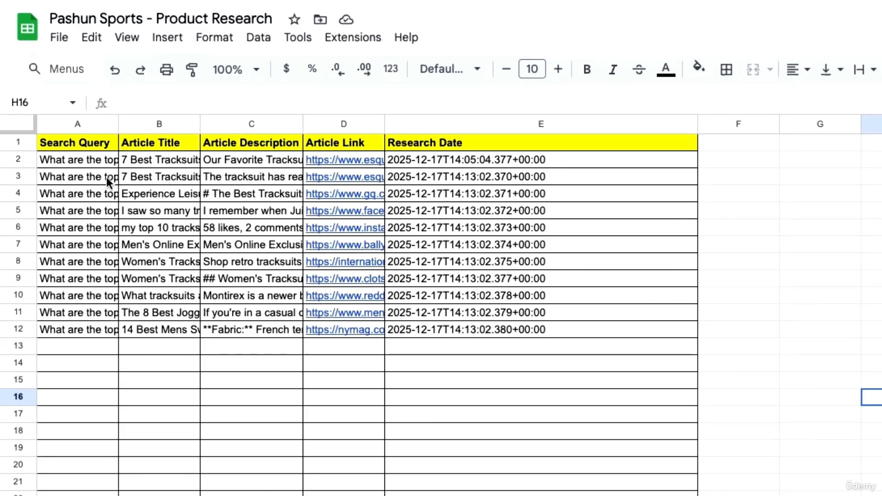
# Widen the Search Query and Article Title columns so their text is readable, and check the query in cell A2.
pyautogui.moveTo(115, 125); pyautogui.dragTo(116, 125)
pyautogui.doubleClick(116, 125)
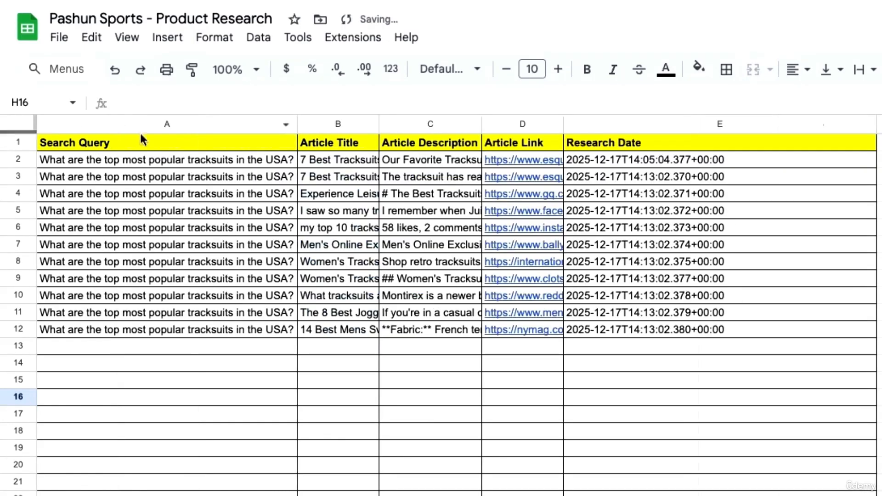
pyautogui.tripleClick(133, 160)
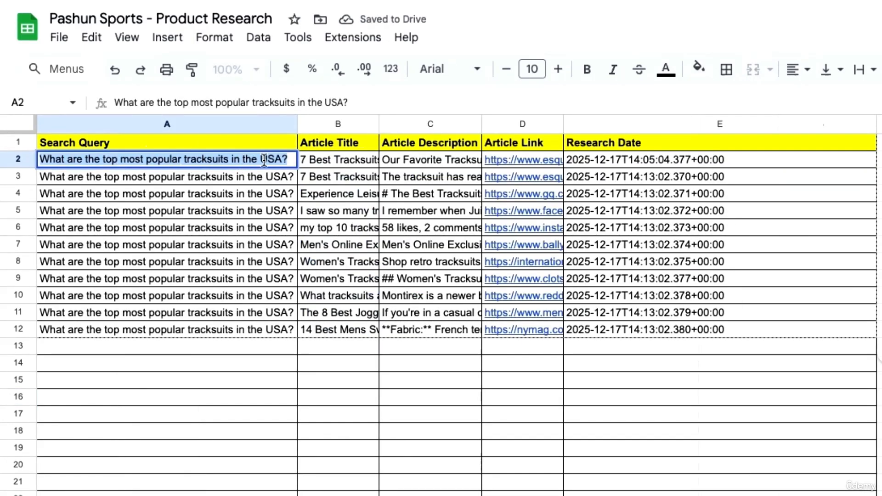
pyautogui.press('Escape')
pyautogui.click(343, 163)
pyautogui.moveTo(379, 124); pyautogui.dragTo(562, 124)
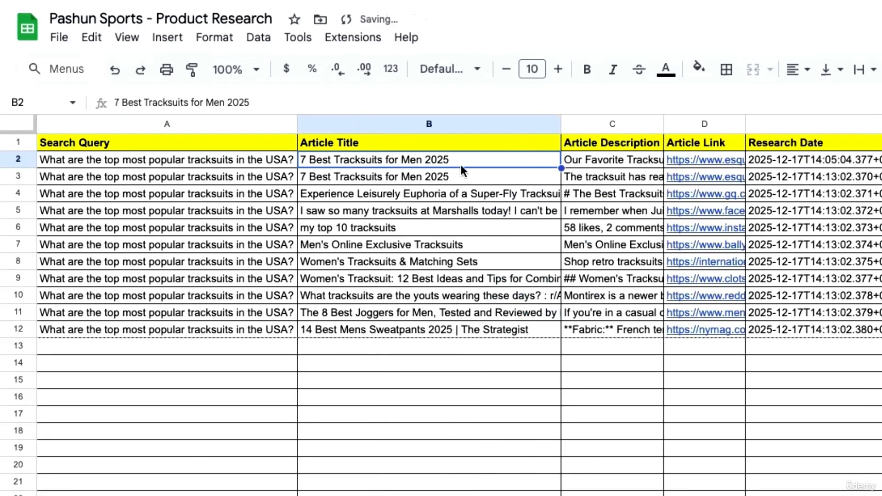
# Resize the Article Description column so most of each description can be read alongside the Article Link column.
pyautogui.click(638, 161)
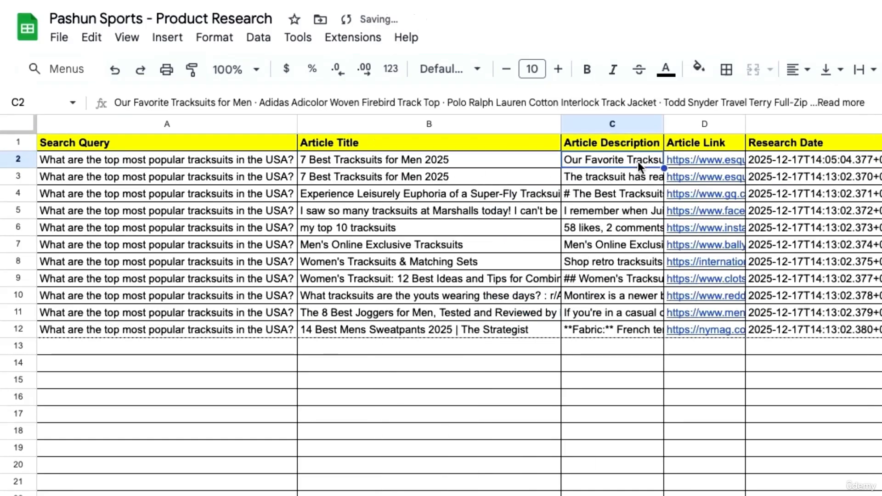
pyautogui.doubleClick(664, 124)
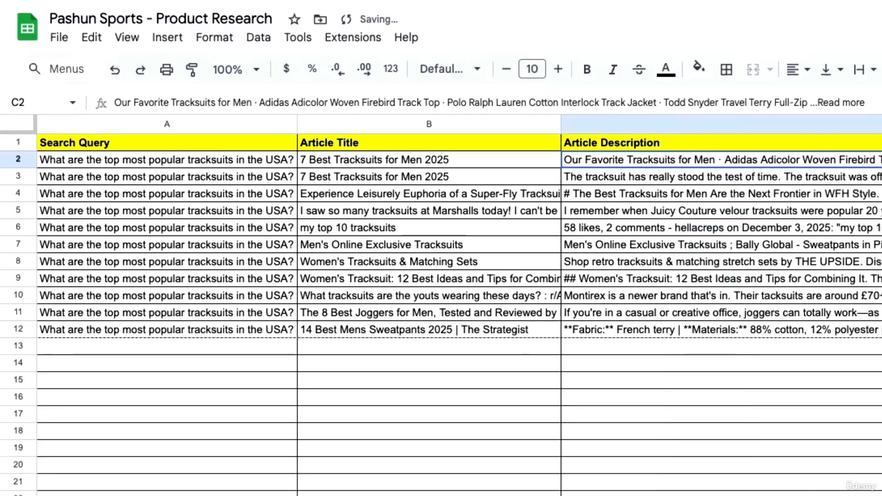
pyautogui.hscroll(15, 459, 305)
pyautogui.hscroll(4, 459, 305)
pyautogui.moveTo(880, 124); pyautogui.dragTo(110, 149)
pyautogui.hscroll(-5, 459, 305)
# Open the Esquire article linked in cell D2 and skim its page.
pyautogui.click(598, 160)
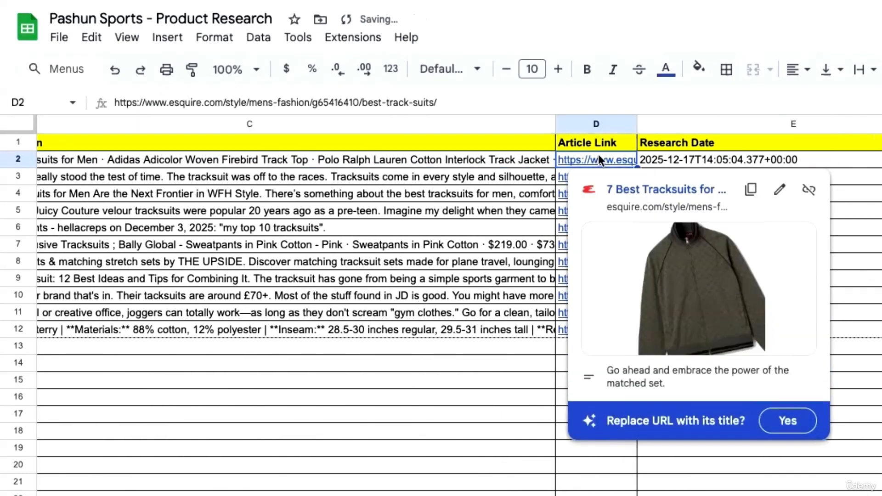
pyautogui.click(631, 192)
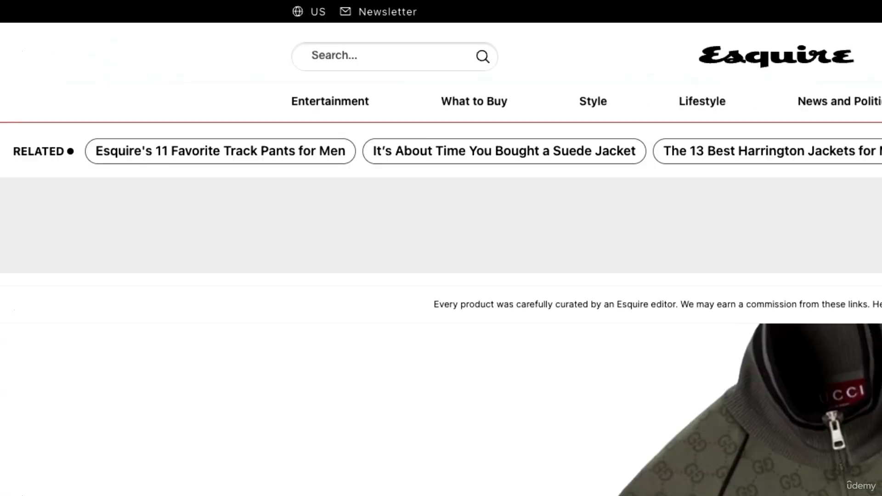
pyautogui.scroll(-10, 441, 317)
pyautogui.scroll(-15, 441, 317)
pyautogui.scroll(20, 441, 317)
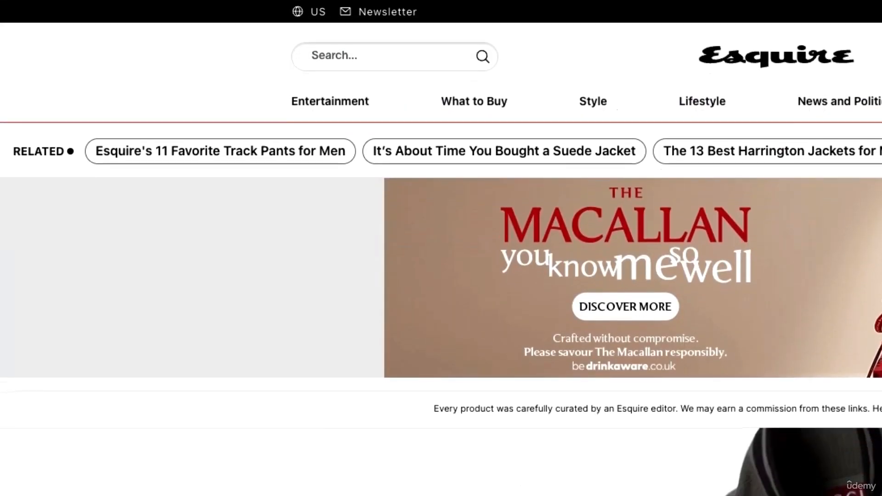
pyautogui.moveTo(818, 7)
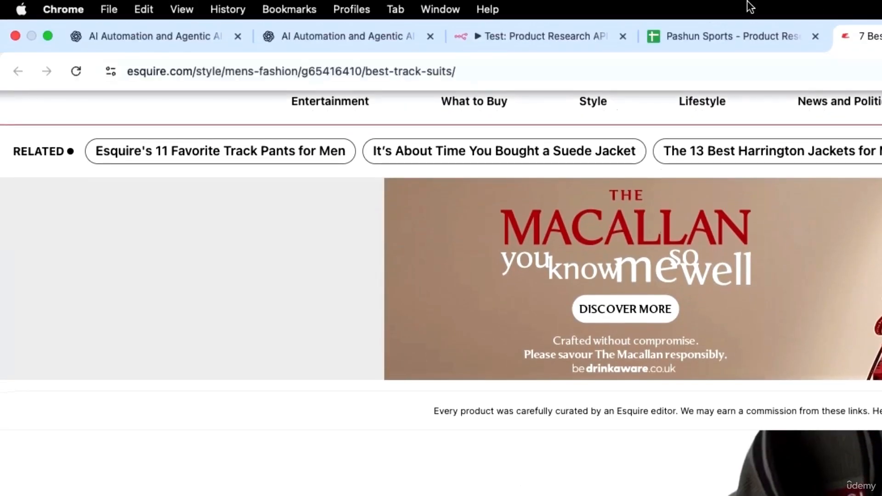
# Return to the product research spreadsheet and examine the first record on the Tracksuit Images sheet.
pyautogui.click(685, 35)
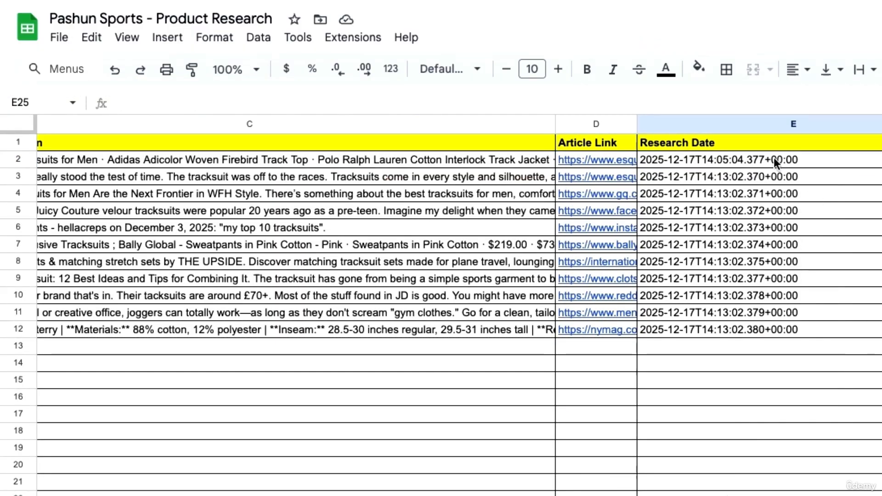
pyautogui.click(773, 160)
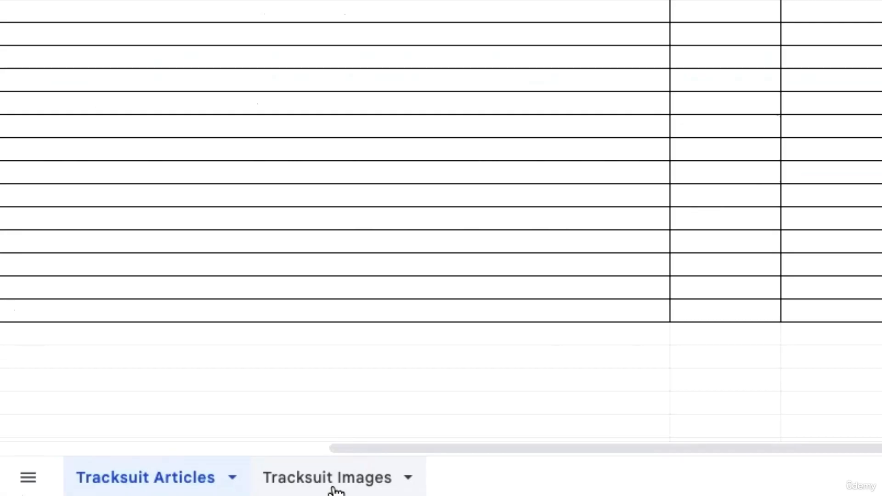
pyautogui.click(332, 488)
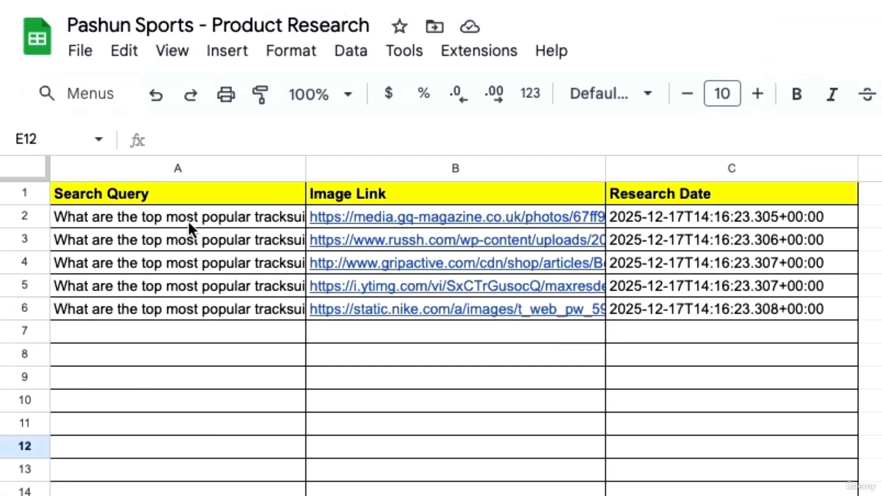
pyautogui.click(188, 221)
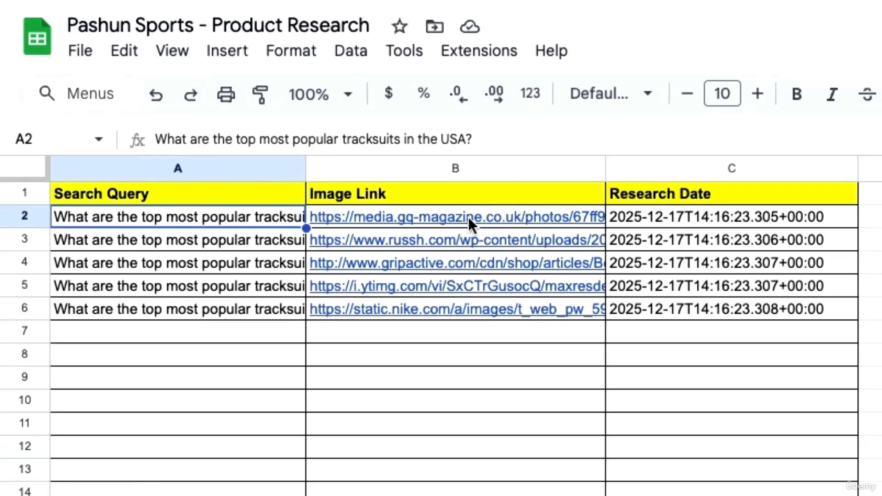
pyautogui.moveTo(469, 217)
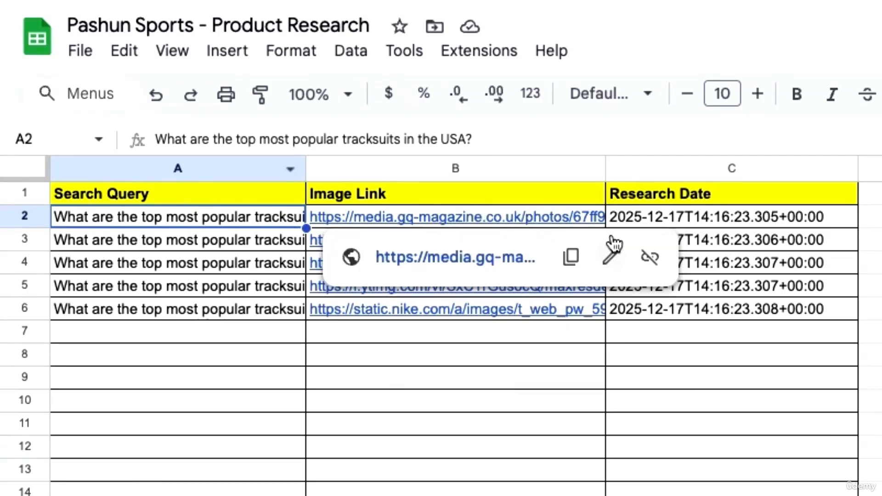
pyautogui.click(716, 216)
# Open the GQ, Russh and Nike image links from the Image Link column in new tabs.
pyautogui.click(504, 218)
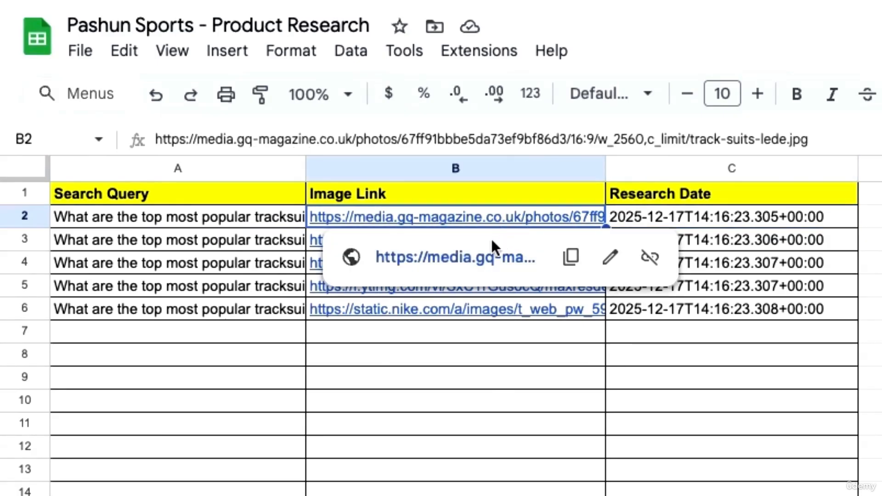
pyautogui.rightClick(477, 260)
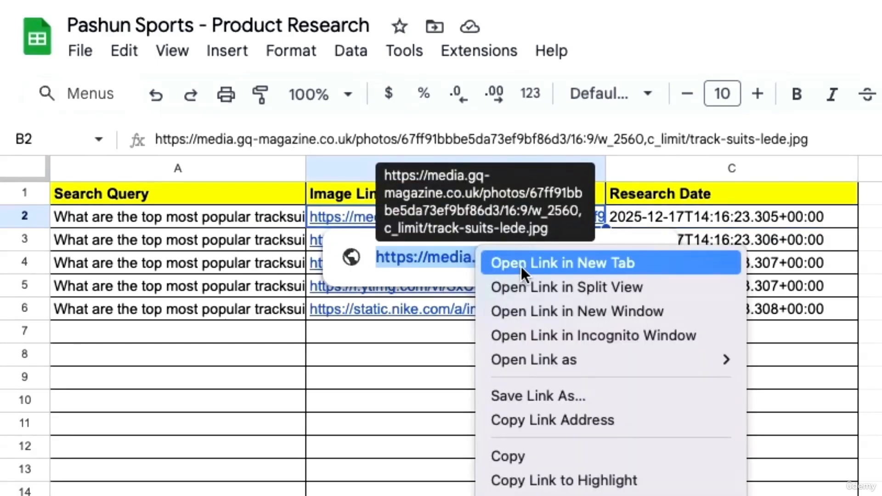
pyautogui.click(451, 411)
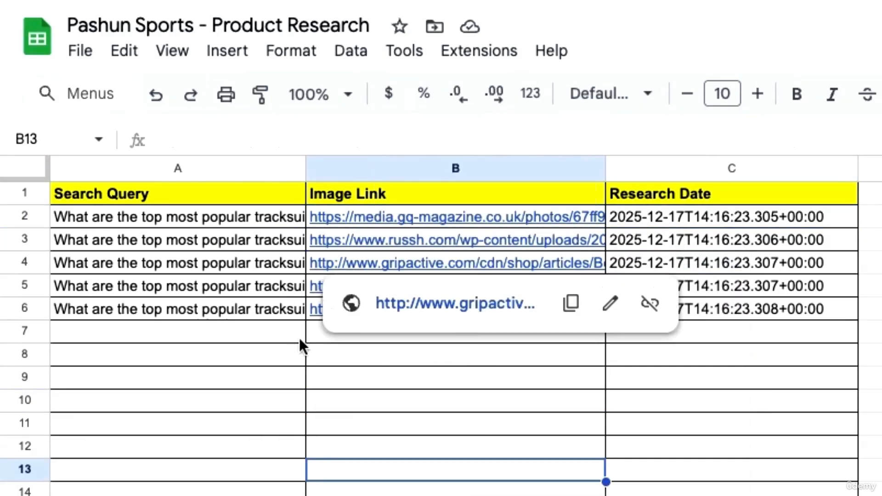
pyautogui.click(331, 311)
pyautogui.click(388, 354)
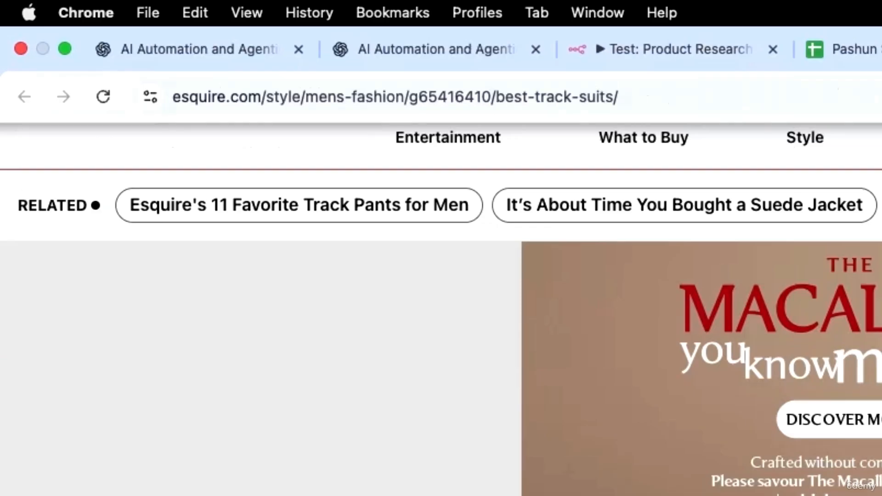
# View each of the opened tracksuit images, closing the Esquire article along the way, and return to the Tracksuit Images sheet.
pyautogui.click(523, 21)
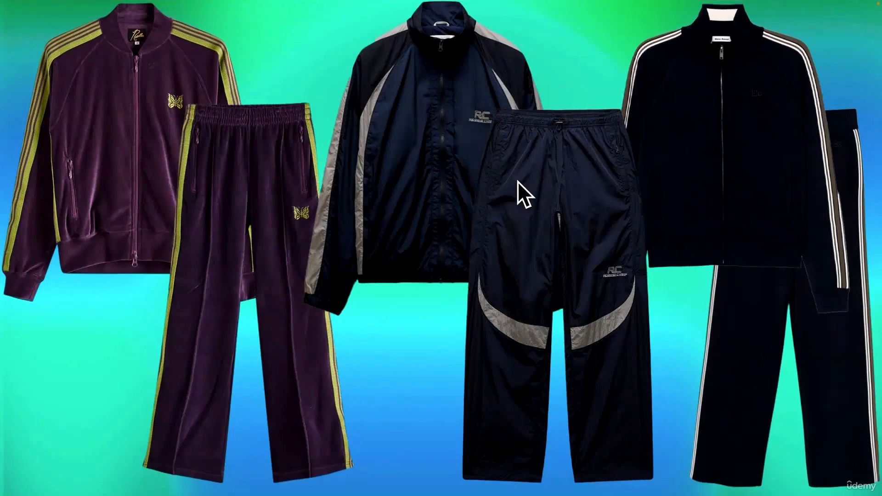
pyautogui.hotkey('ctrl', 'w')
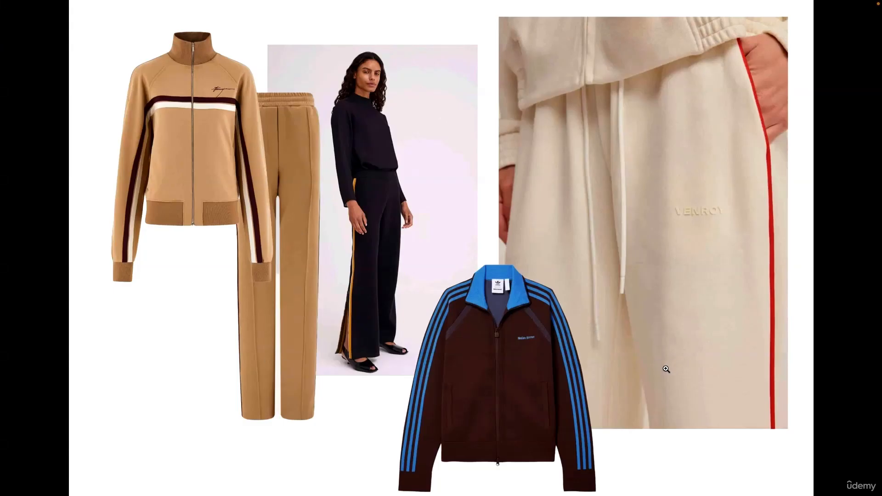
pyautogui.moveTo(665, 1)
pyautogui.click(712, 25)
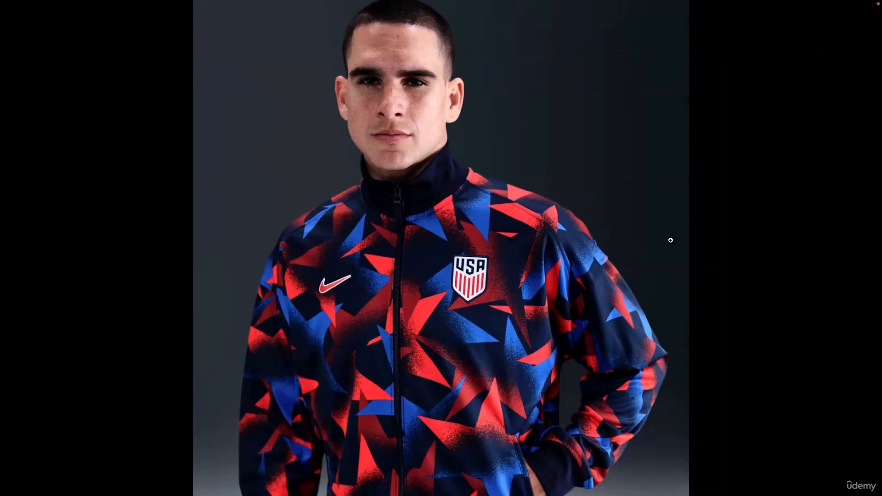
pyautogui.moveTo(609, 3)
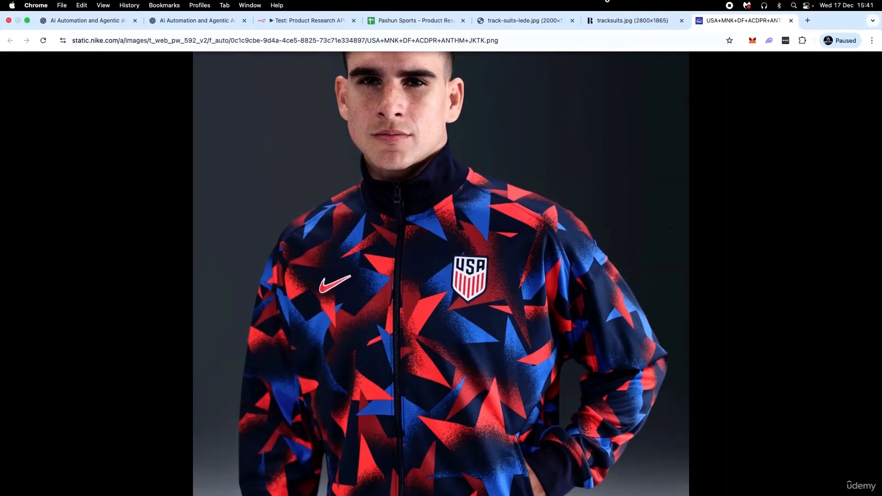
pyautogui.click(394, 22)
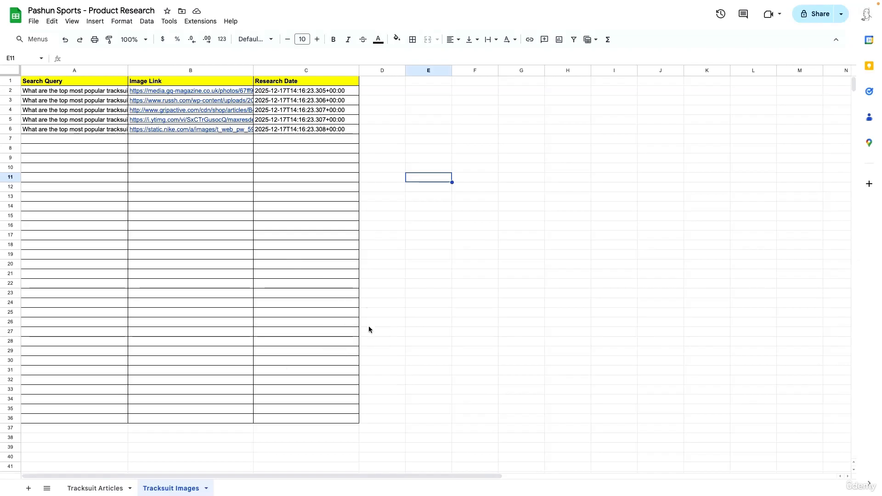
pyautogui.click(307, 313)
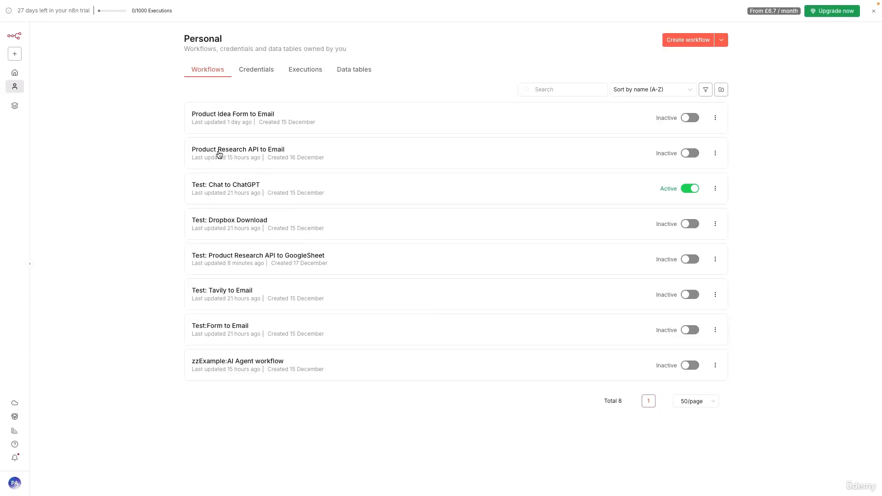
# Open the Product Research API to Email workflow in n8n, reposition its nodes on the canvas and review them.
pyautogui.click(226, 151)
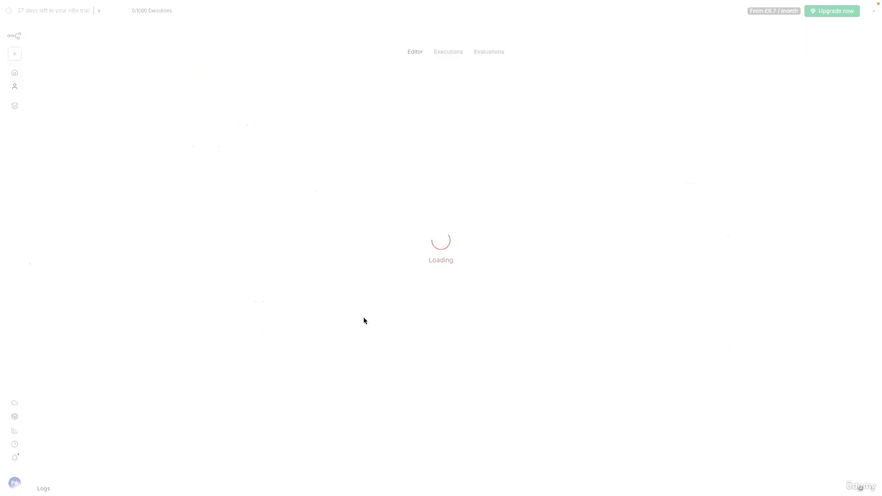
pyautogui.moveTo(301, 222); pyautogui.dragTo(205, 172)
pyautogui.moveTo(400, 210); pyautogui.dragTo(291, 143)
pyautogui.moveTo(400, 319); pyautogui.dragTo(297, 268)
pyautogui.moveTo(496, 330); pyautogui.dragTo(445, 285)
pyautogui.moveTo(601, 331); pyautogui.dragTo(564, 287)
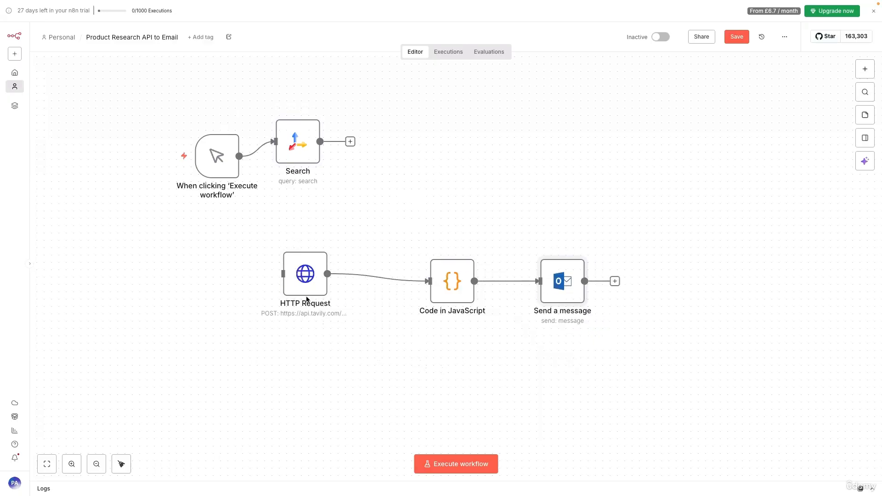
pyautogui.moveTo(446, 296)
pyautogui.moveTo(560, 293)
# Leave the workflow without saving, review the Test: Product Research API to GoogleSheet workflow, and return to the workflow list.
pyautogui.click(65, 38)
pyautogui.click(469, 265)
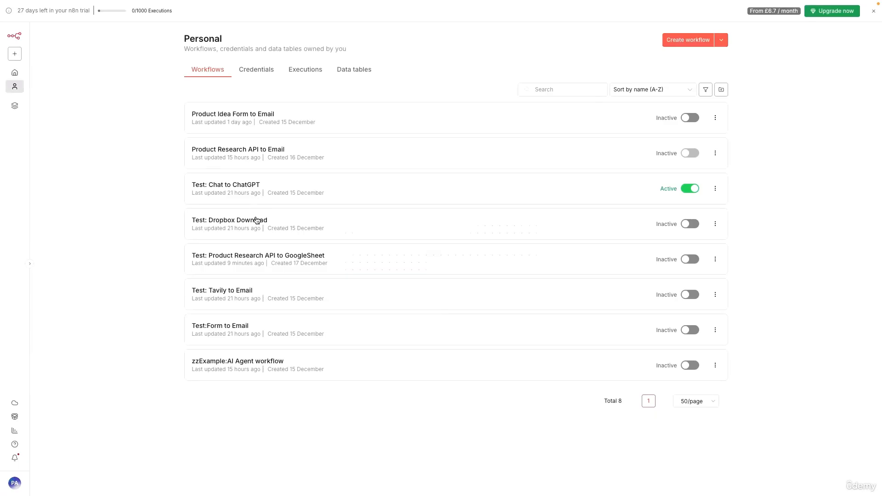
pyautogui.click(258, 258)
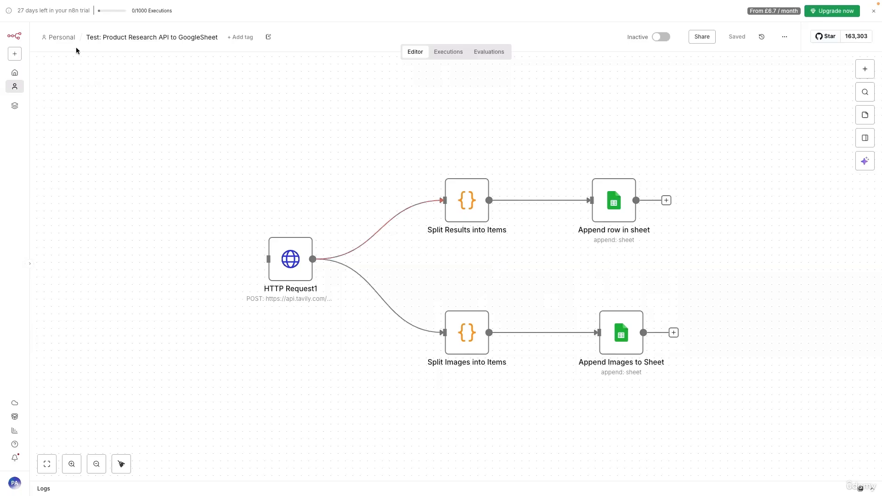
pyautogui.click(63, 37)
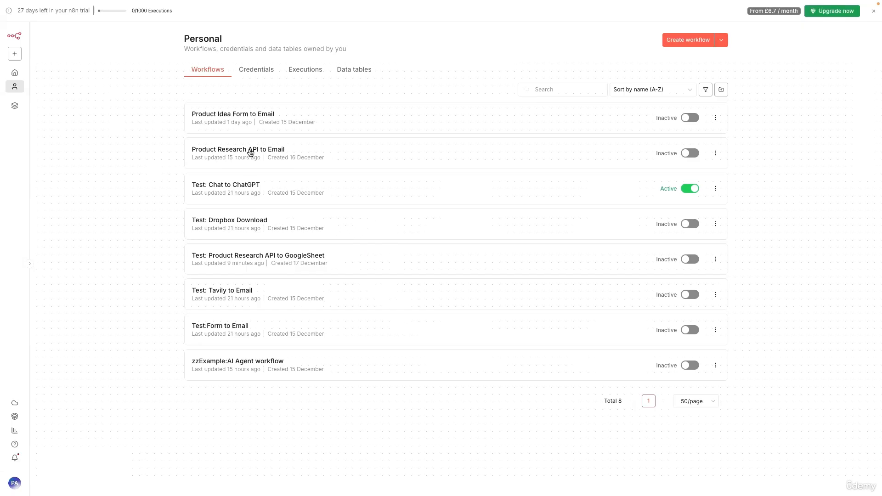
# Duplicate the Product Research API to Email workflow under the name Product Research API to Google Sheet.
pyautogui.click(716, 155)
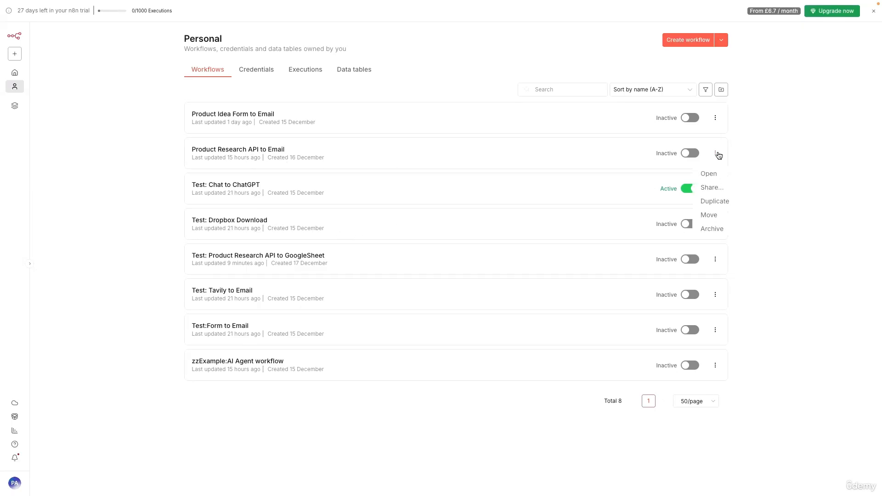
pyautogui.click(715, 202)
pyautogui.doubleClick(371, 221)
pyautogui.moveTo(372, 221); pyautogui.dragTo(518, 232)
pyautogui.doubleClick(446, 220)
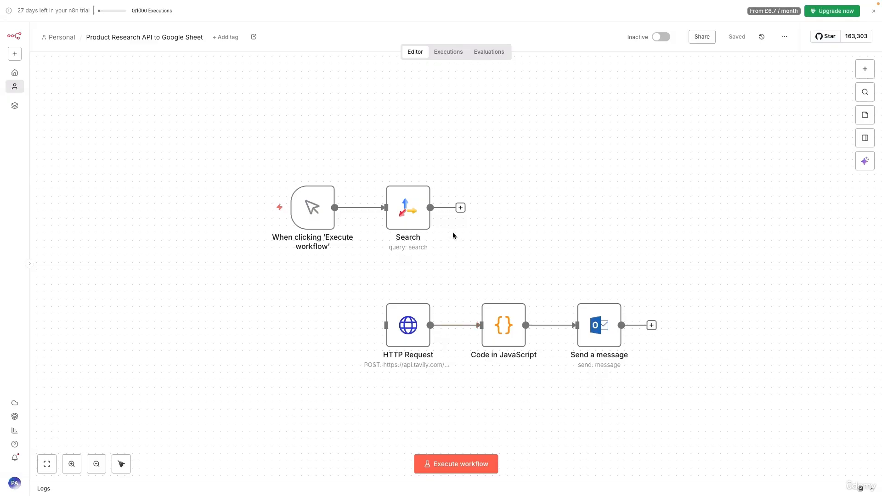
# Delete the manual trigger and Search nodes from the Product Research API to Google Sheet workflow.
pyautogui.moveTo(504, 241); pyautogui.dragTo(239, 184)
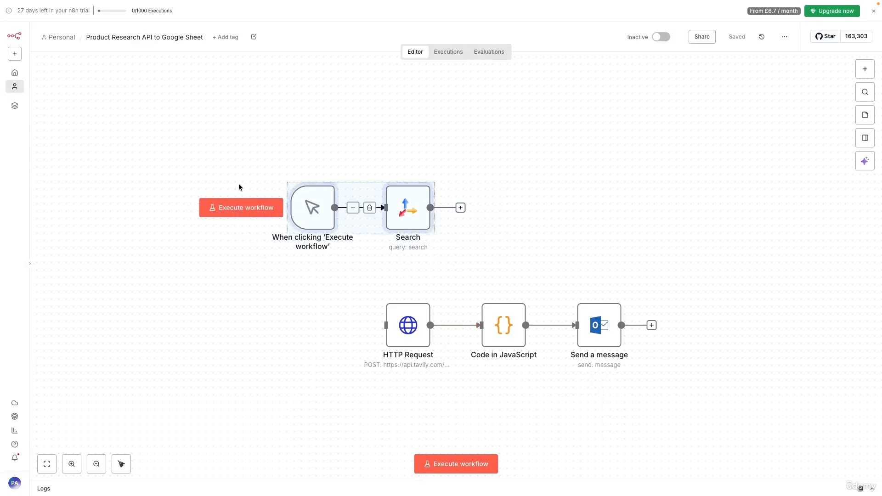
pyautogui.press('Delete')
pyautogui.scroll(-3, 555, 274)
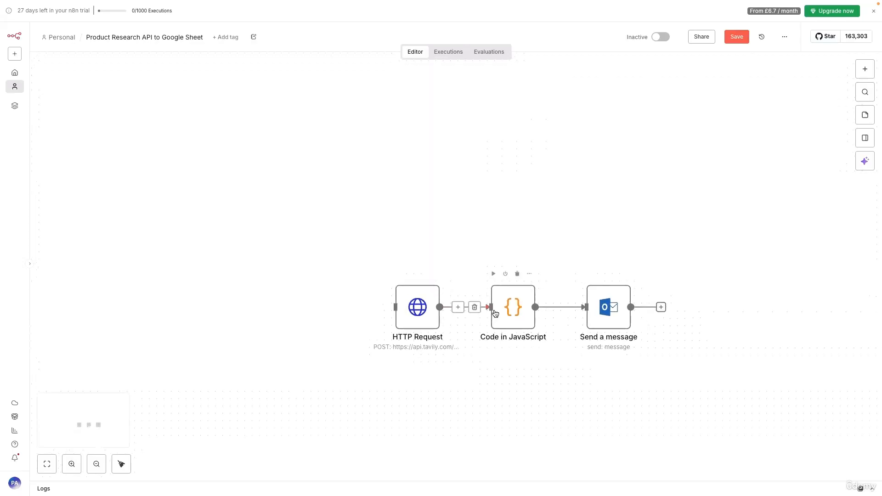
pyautogui.scroll(-3, 548, 266)
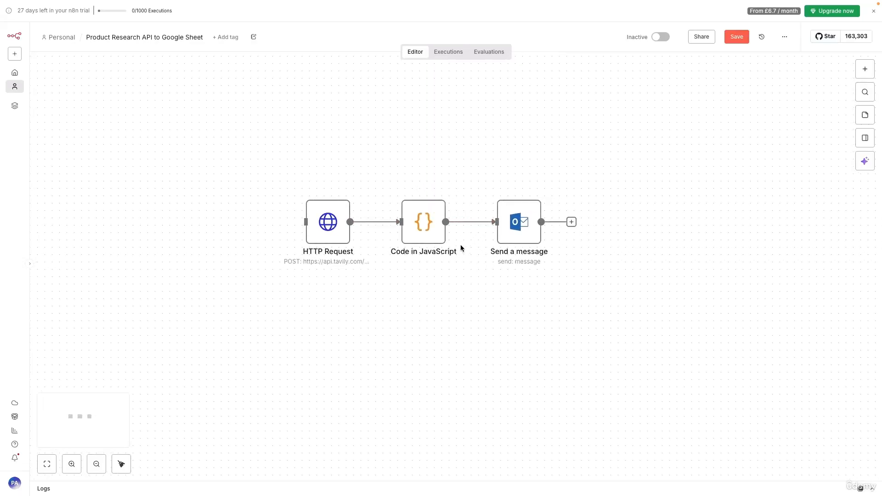
pyautogui.hscroll(2, 374, 244)
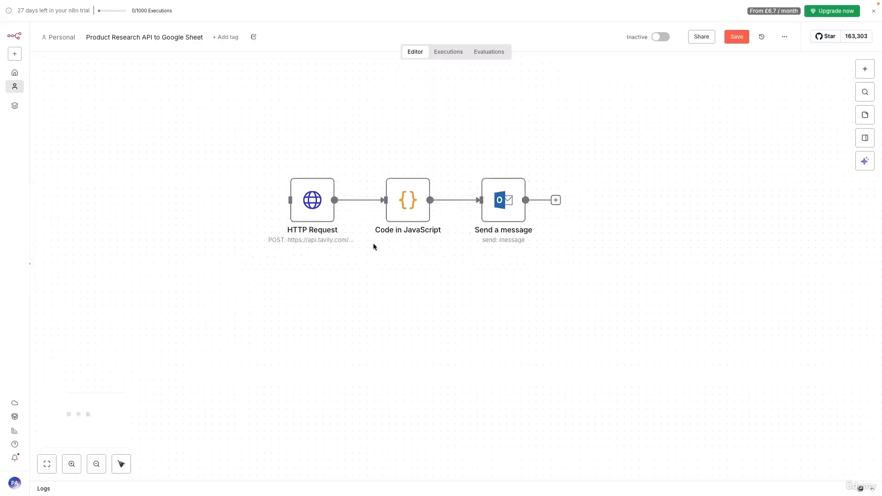
# Delete the Outlook Send a message node and add a Google Sheets node with the Append or update row in sheet action.
pyautogui.rightClick(493, 200)
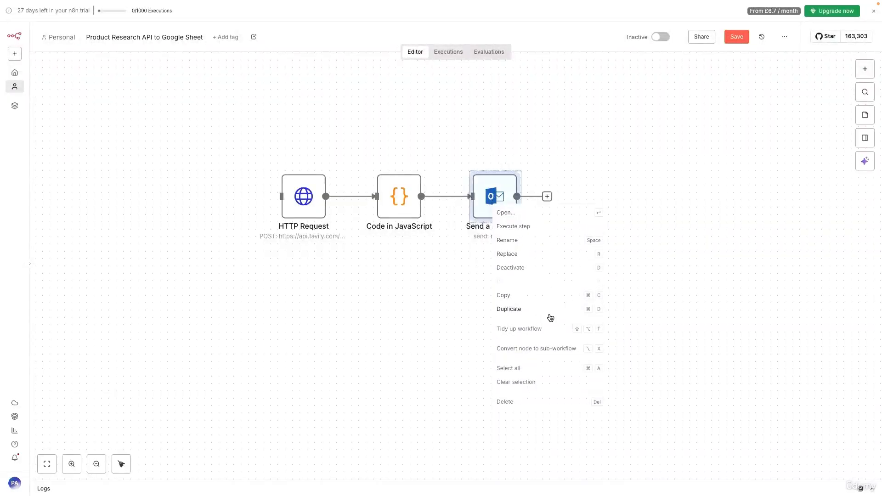
pyautogui.click(505, 402)
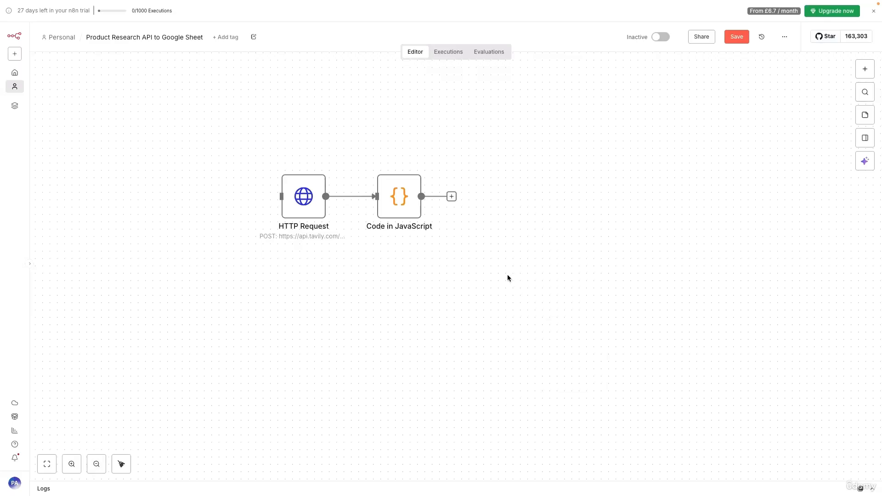
pyautogui.click(865, 69)
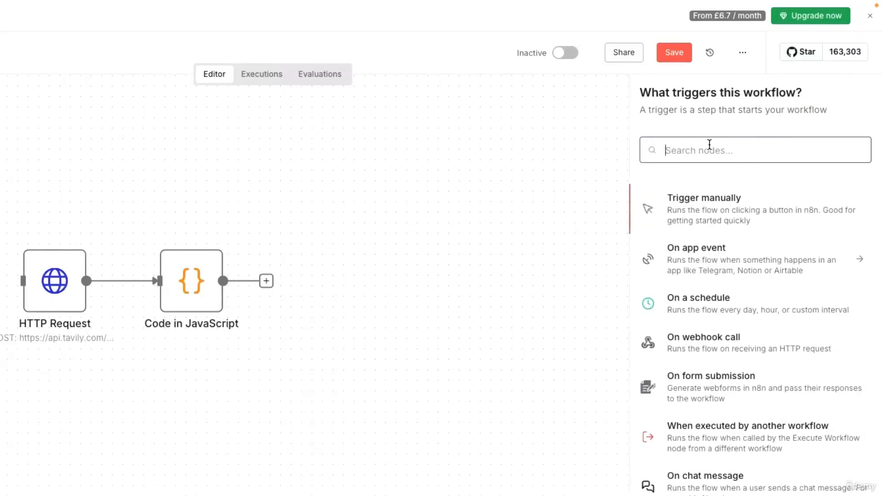
pyautogui.write('sheet')
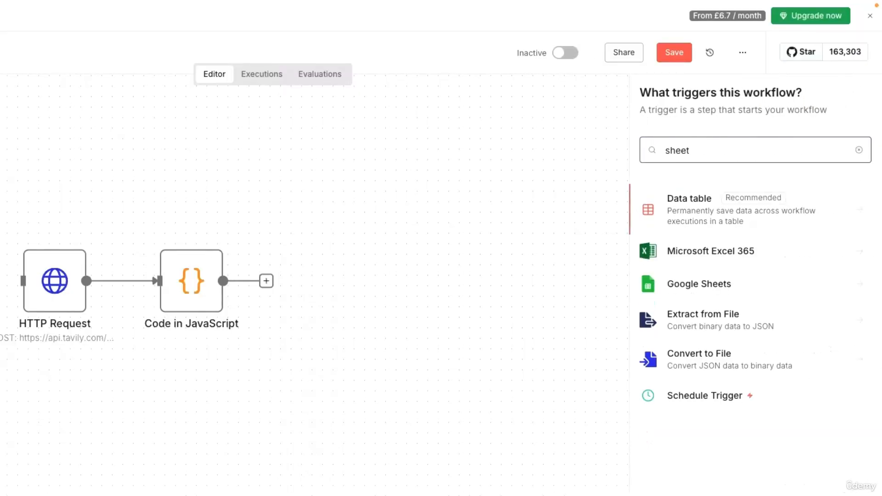
pyautogui.click(702, 293)
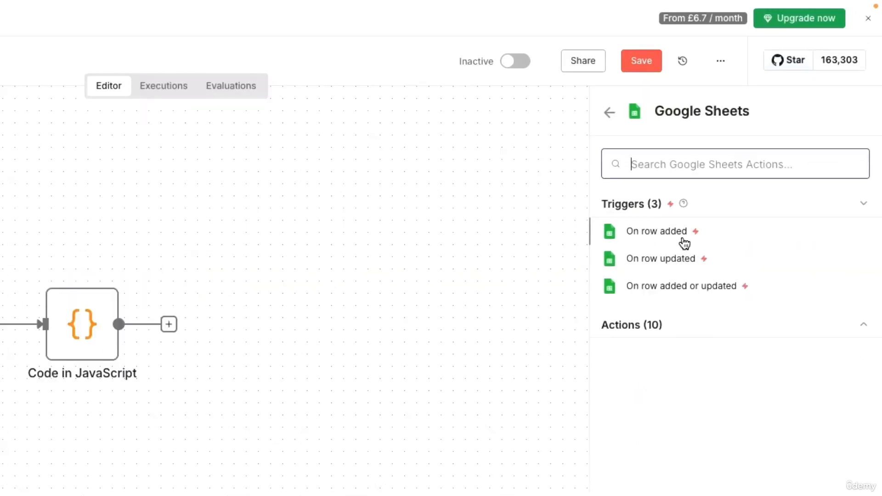
pyautogui.moveTo(702, 280)
pyautogui.click(835, 331)
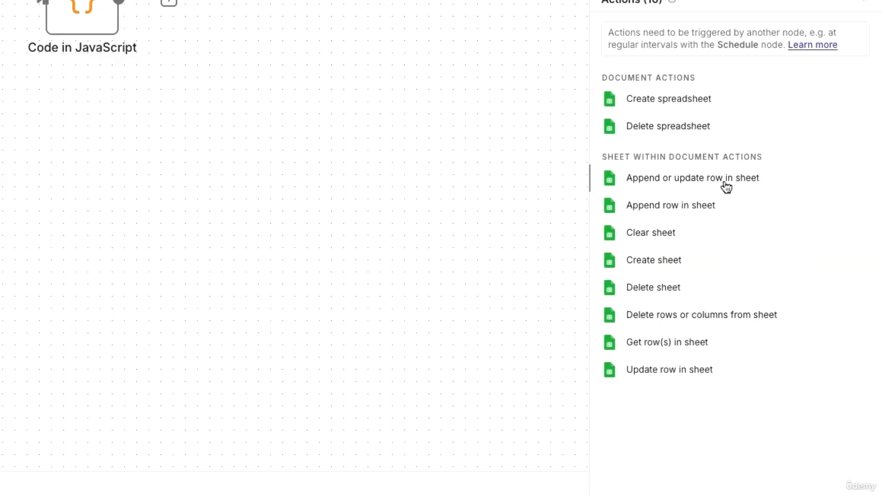
pyautogui.click(726, 187)
# Set the node's credential to Google Sheets account, its operation to Append Row and its document to Pashun Sports - Product Research.
pyautogui.click(486, 82)
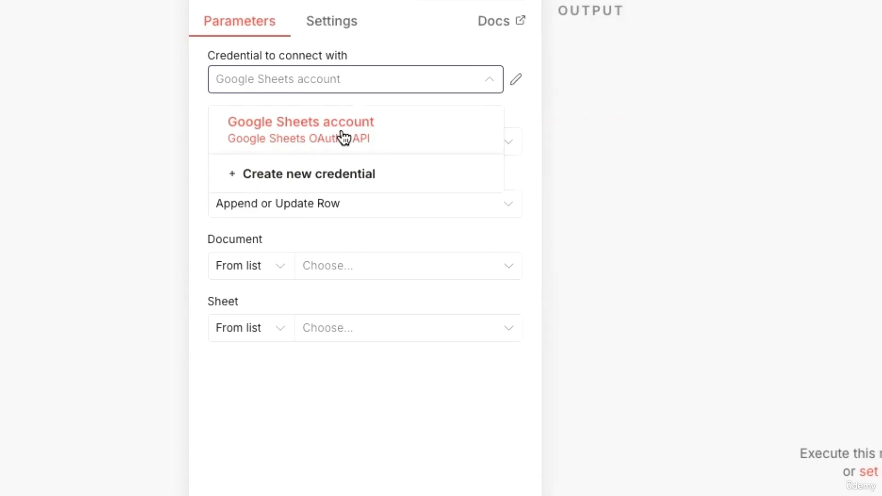
pyautogui.click(329, 181)
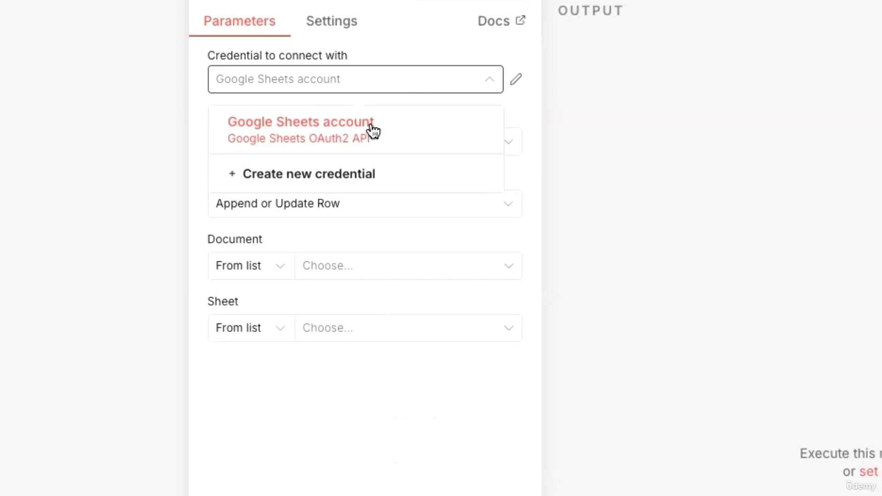
pyautogui.click(367, 123)
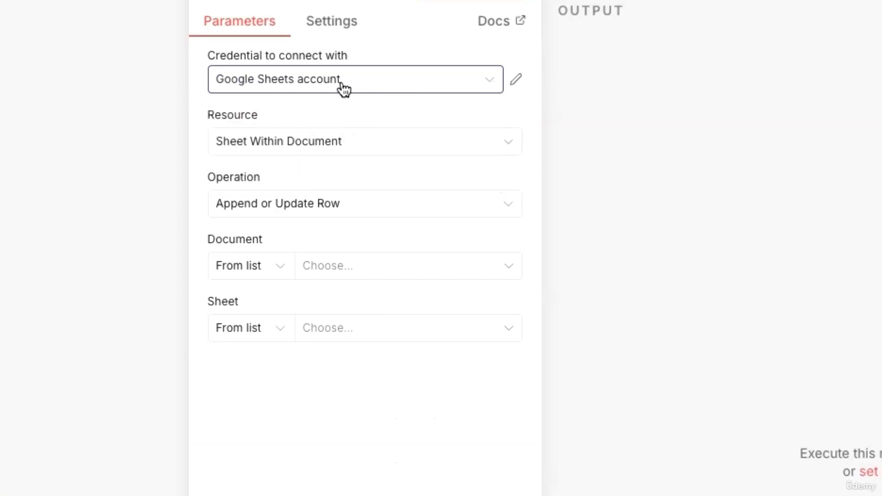
pyautogui.click(419, 143)
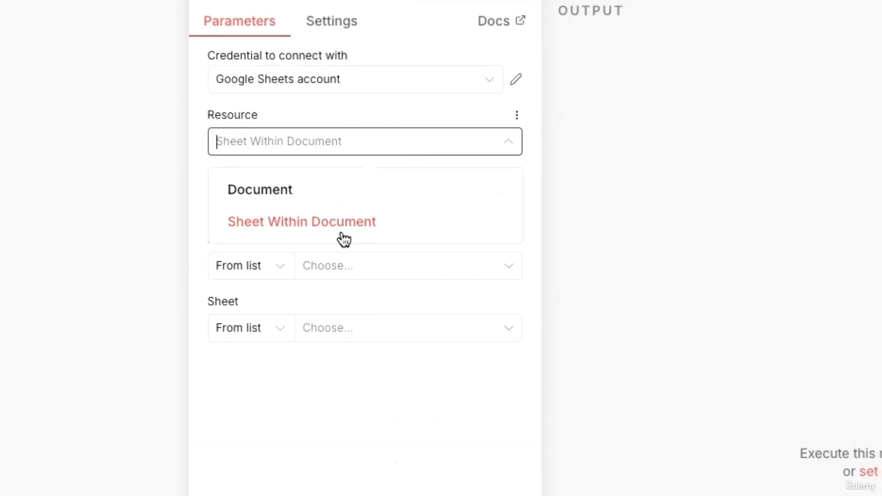
pyautogui.click(393, 84)
pyautogui.click(417, 374)
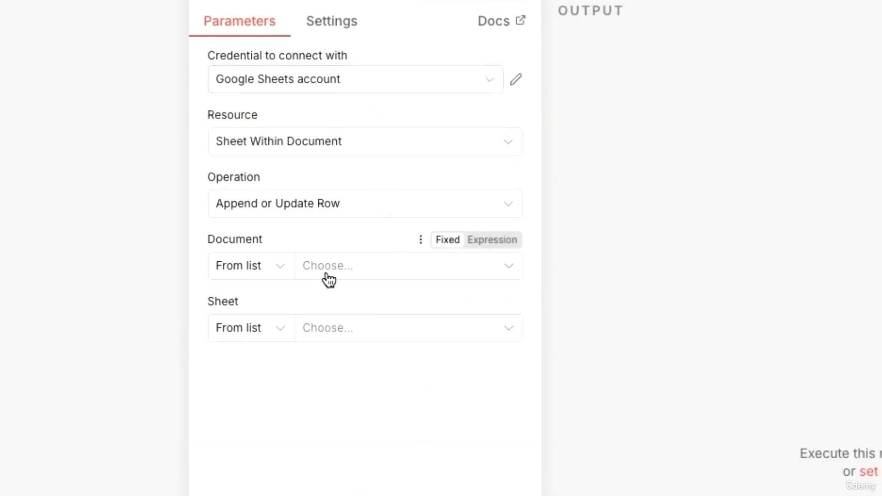
pyautogui.click(395, 213)
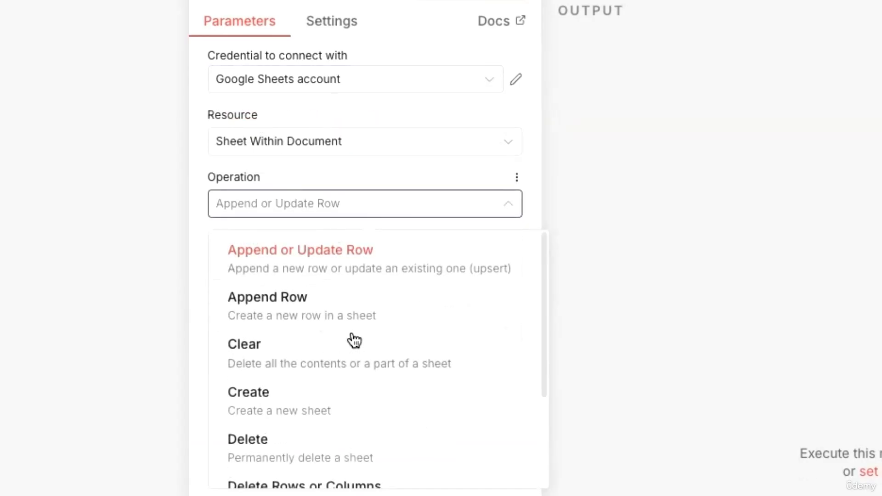
pyautogui.click(342, 306)
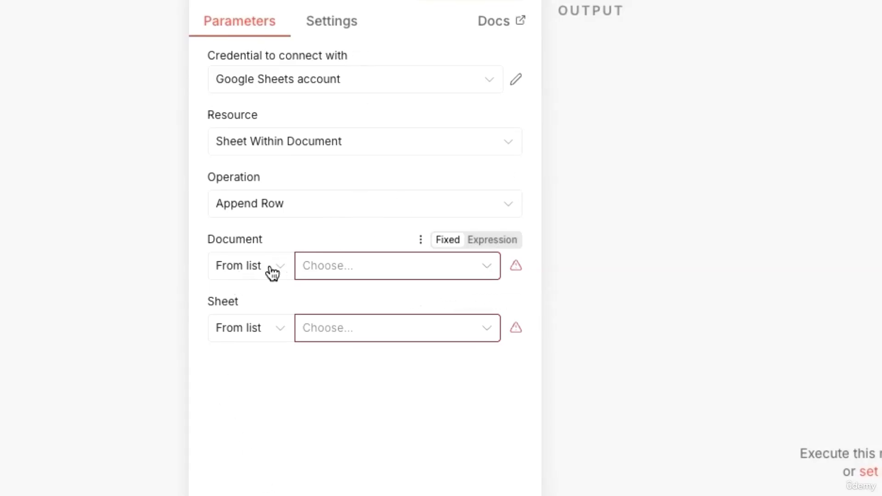
pyautogui.click(402, 273)
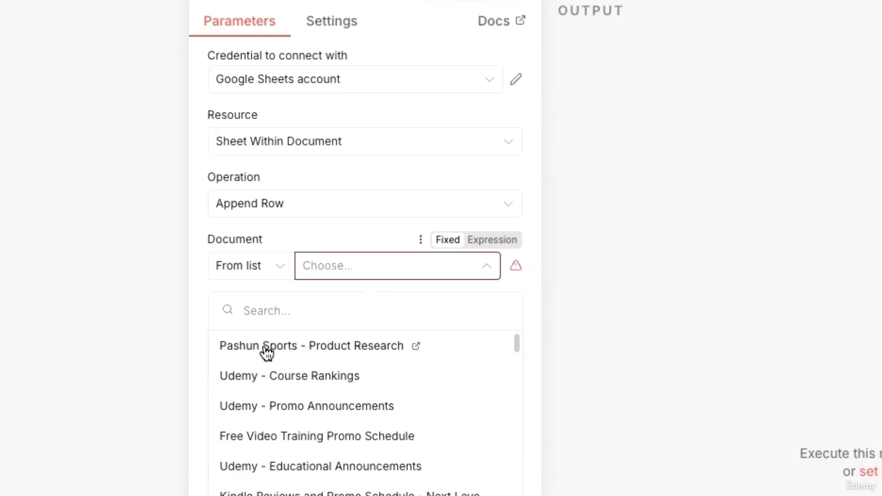
pyautogui.click(304, 354)
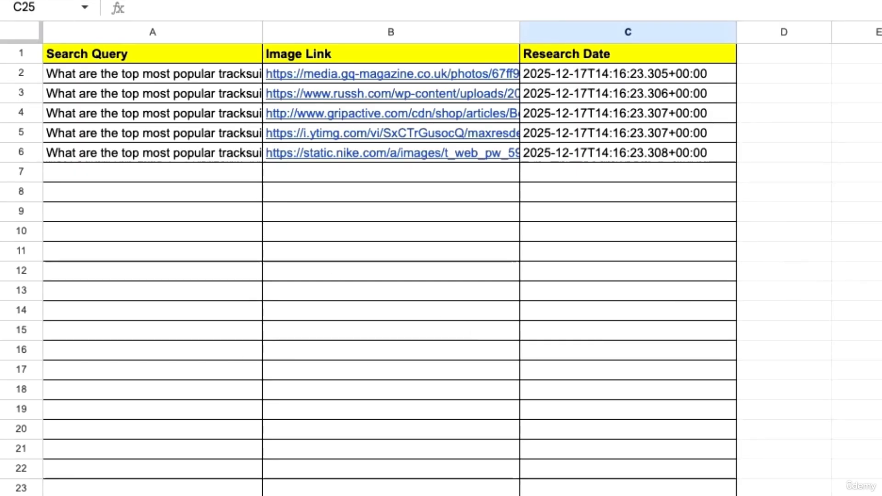
# Switch to the Google spreadsheet and clear the old data rows beneath the headers in the Tracksuit Images and Tracksuit Articles sheets.
pyautogui.moveTo(21, 73); pyautogui.dragTo(13, 156)
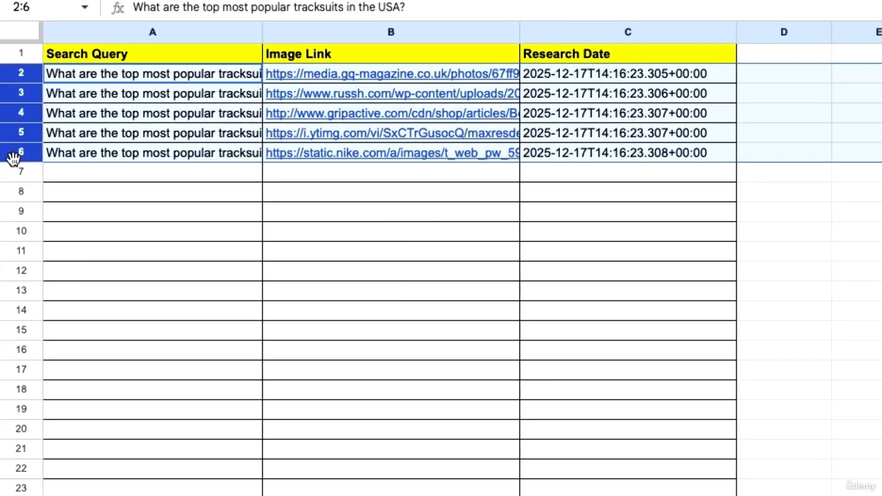
pyautogui.press('Delete')
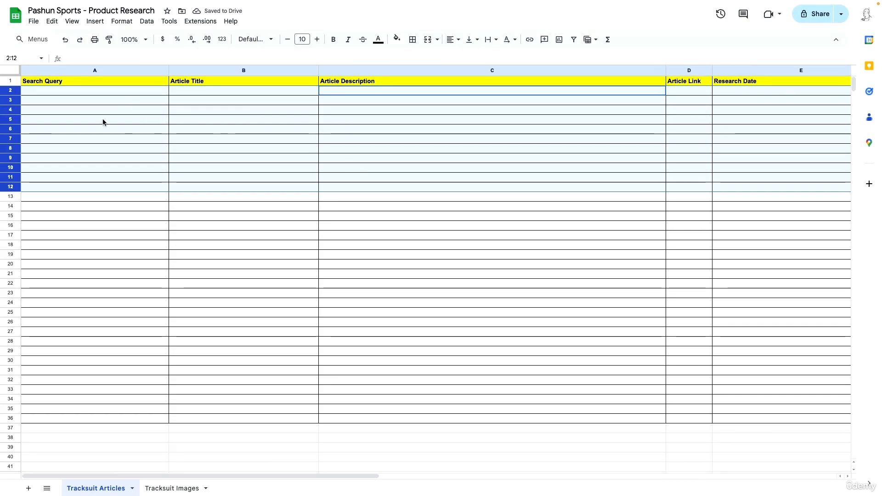
pyautogui.hscroll(5, 207, 111)
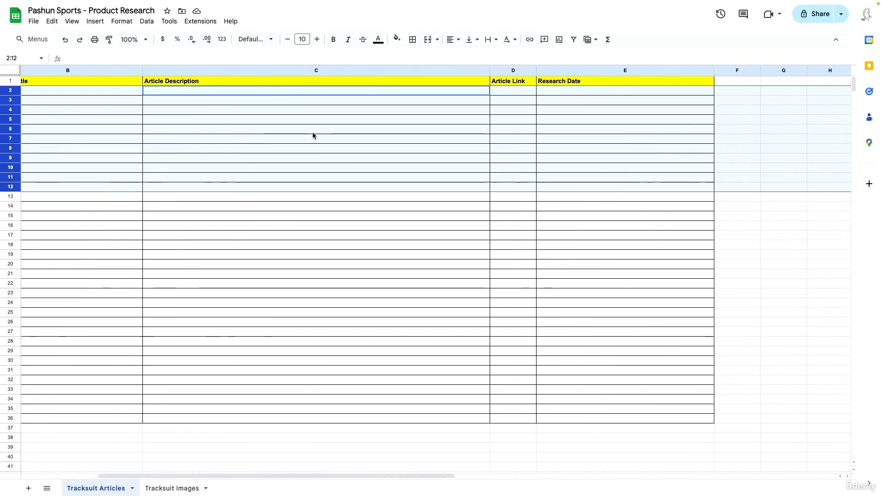
pyautogui.hscroll(-1, 312, 133)
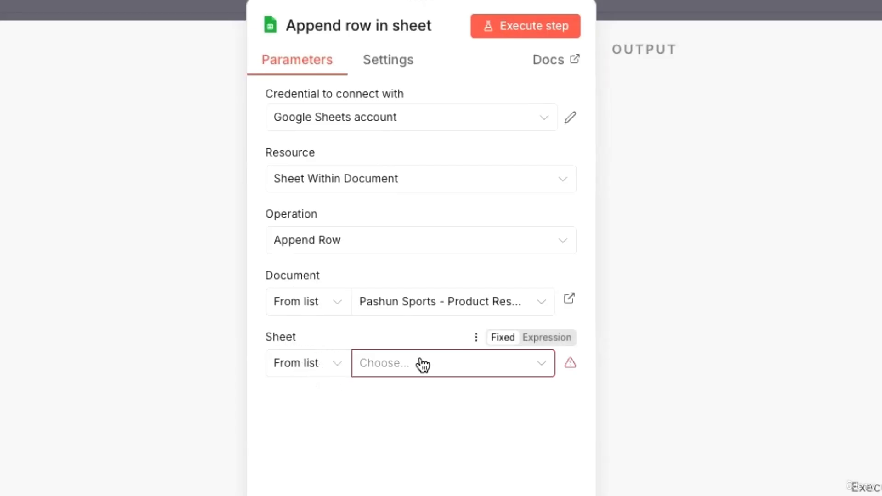
# Back in n8n, select Tracksuit Articles as the sheet for the Append row in sheet node and return to the canvas.
pyautogui.click(341, 367)
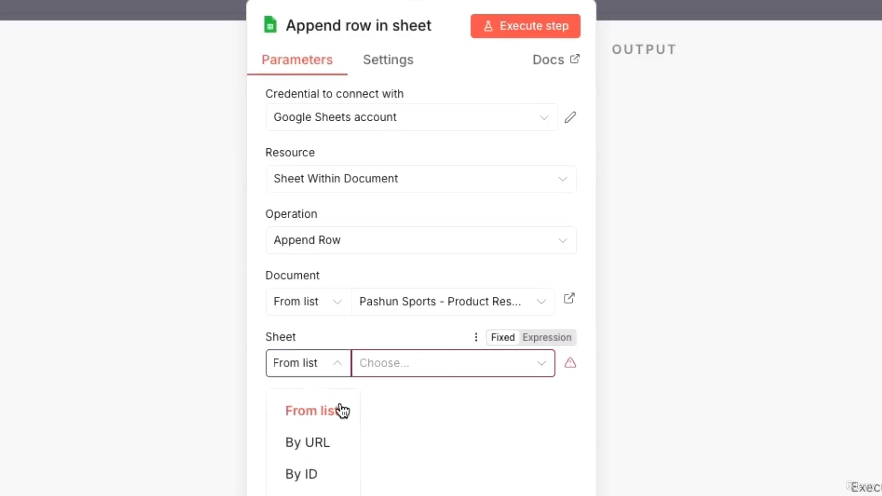
pyautogui.click(405, 489)
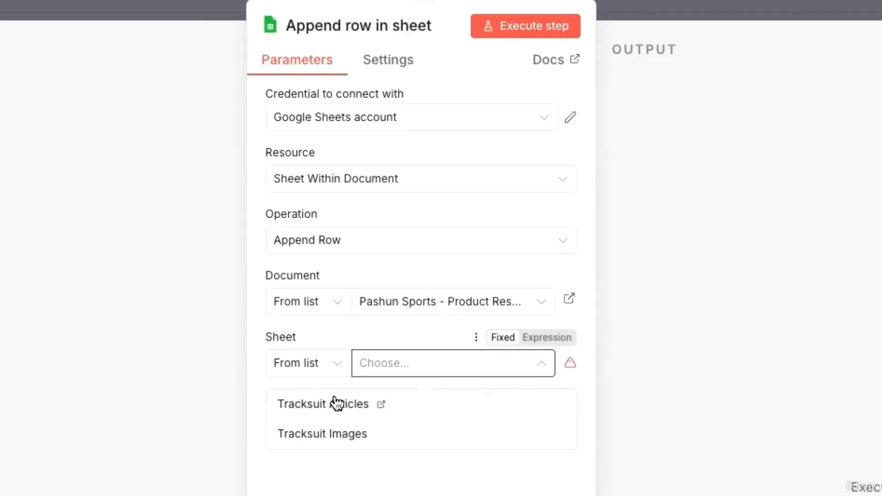
pyautogui.click(335, 410)
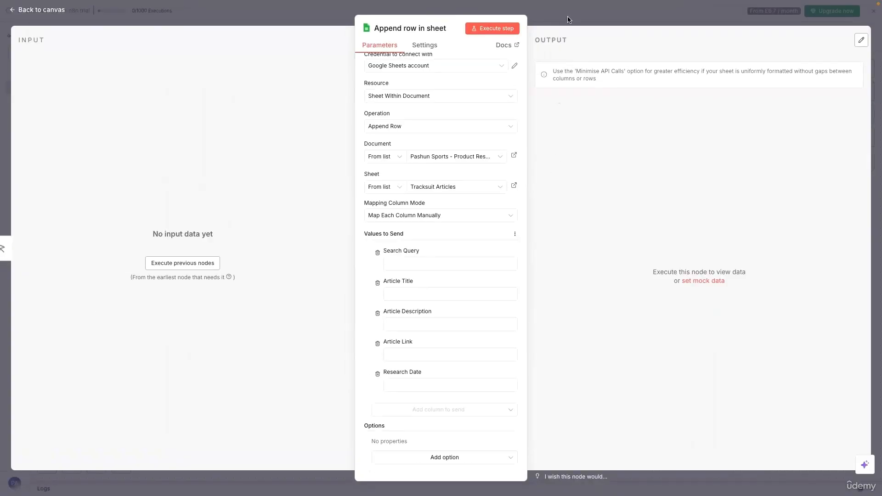
pyautogui.click(568, 20)
# Move the Append row in sheet node clear of the existing nodes and delete the manual trigger attached to it.
pyautogui.moveTo(364, 288); pyautogui.dragTo(361, 306)
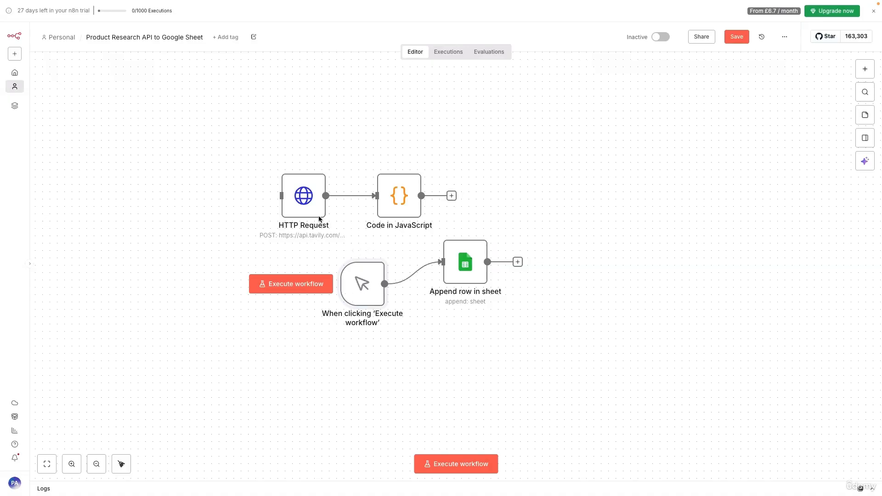
pyautogui.moveTo(465, 264); pyautogui.dragTo(591, 212)
pyautogui.moveTo(372, 283); pyautogui.dragTo(497, 276)
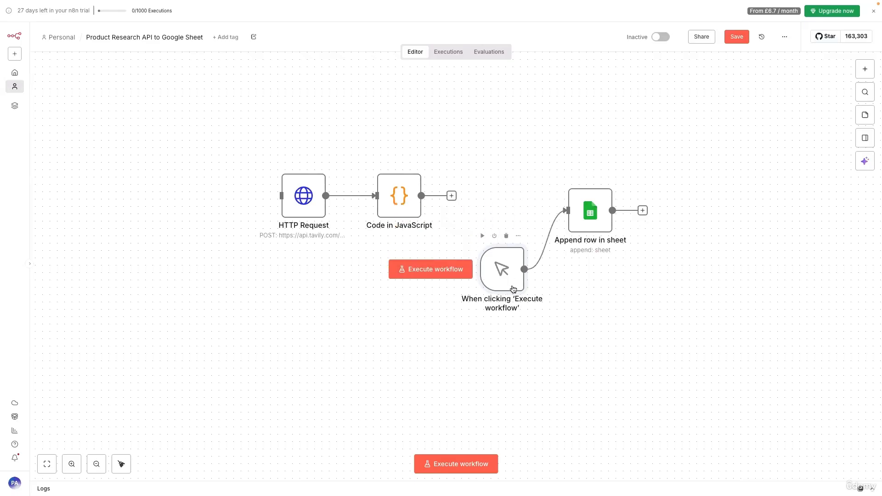
pyautogui.rightClick(497, 285)
pyautogui.click(488, 268)
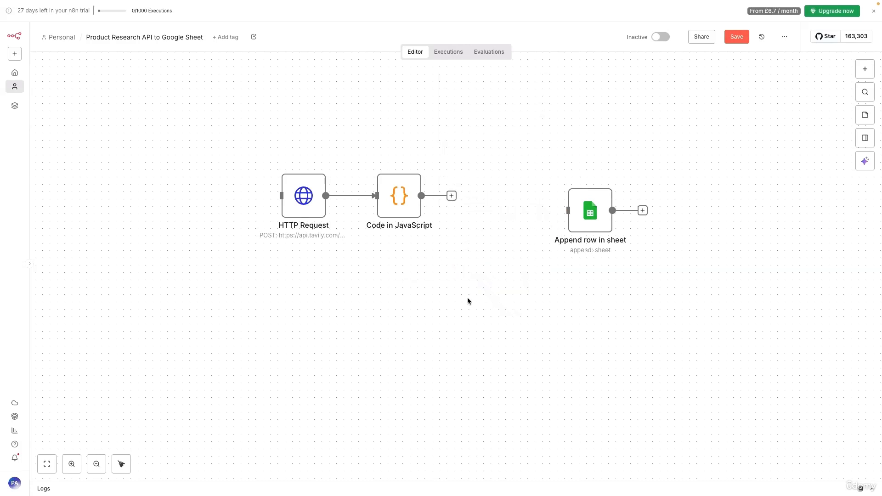
# Review the script in the Code in JavaScript node and delete that node from the workflow.
pyautogui.doubleClick(391, 205)
pyautogui.scroll(-1, 391, 291)
pyautogui.scroll(1, 391, 291)
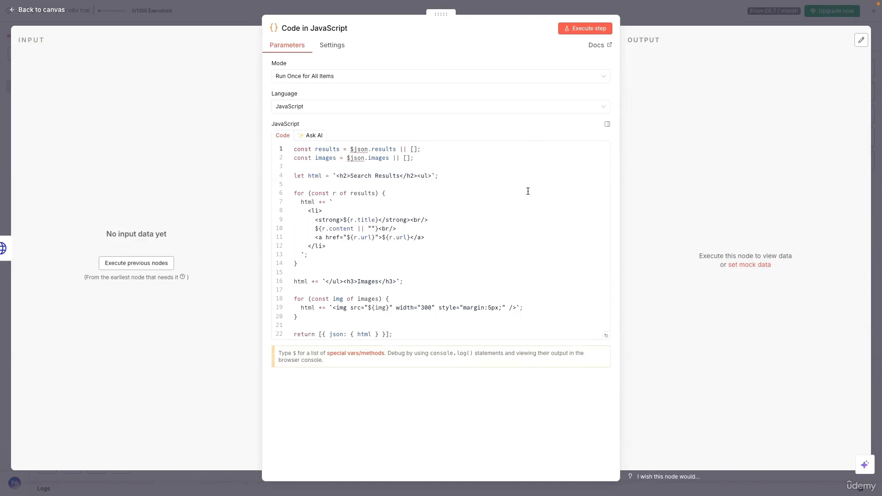
pyautogui.click(663, 13)
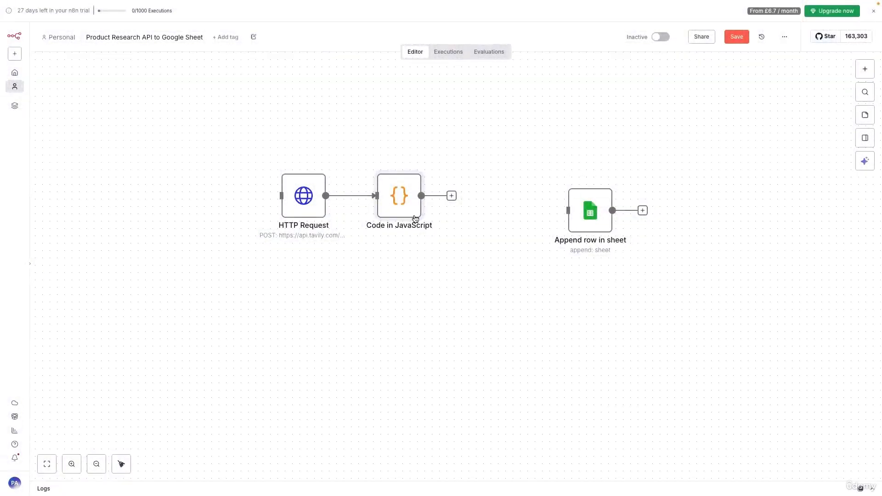
pyautogui.rightClick(396, 213)
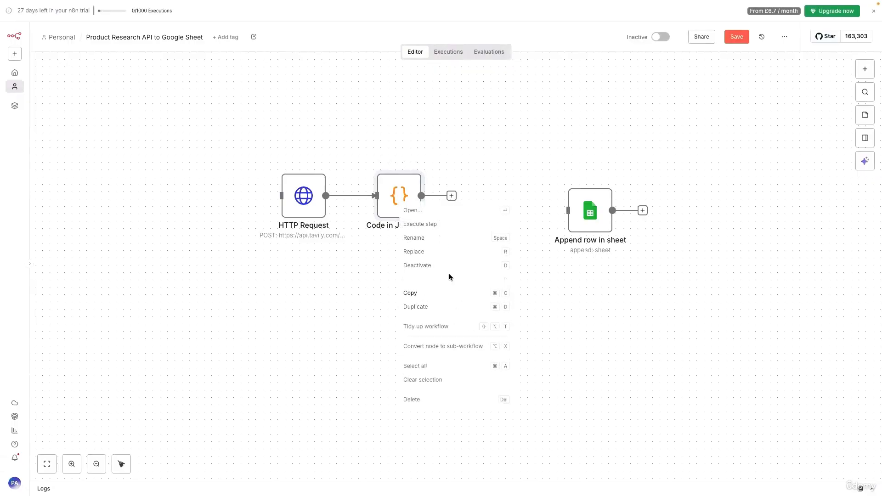
pyautogui.click(432, 397)
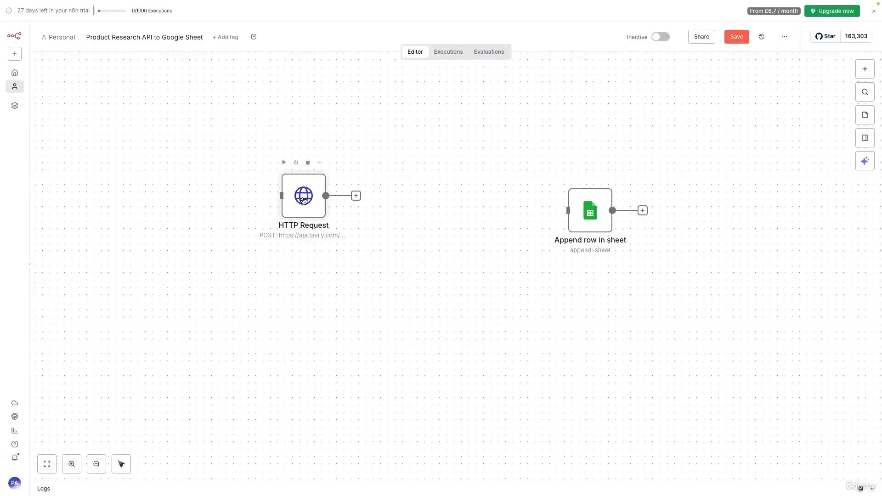
# Execute the HTTP Request node, set max_results to 10 in its JSON body, and run it again to examine the returned images and results.
pyautogui.doubleClick(303, 200)
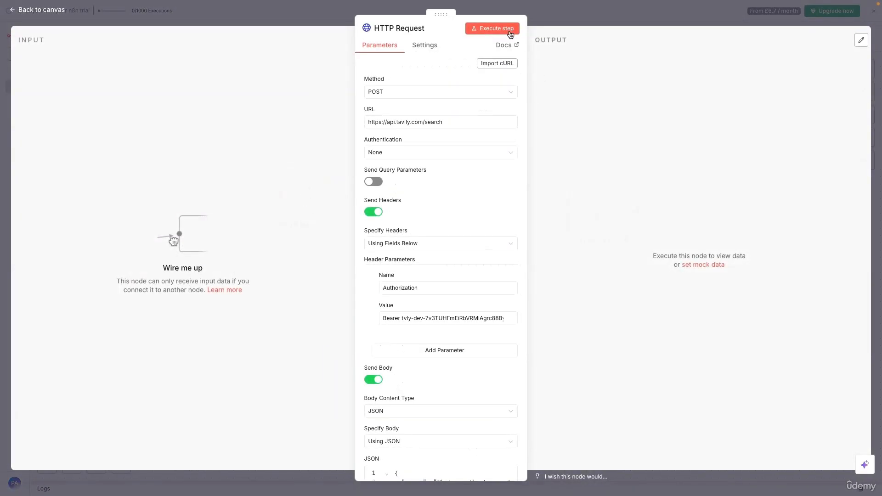
pyautogui.click(494, 29)
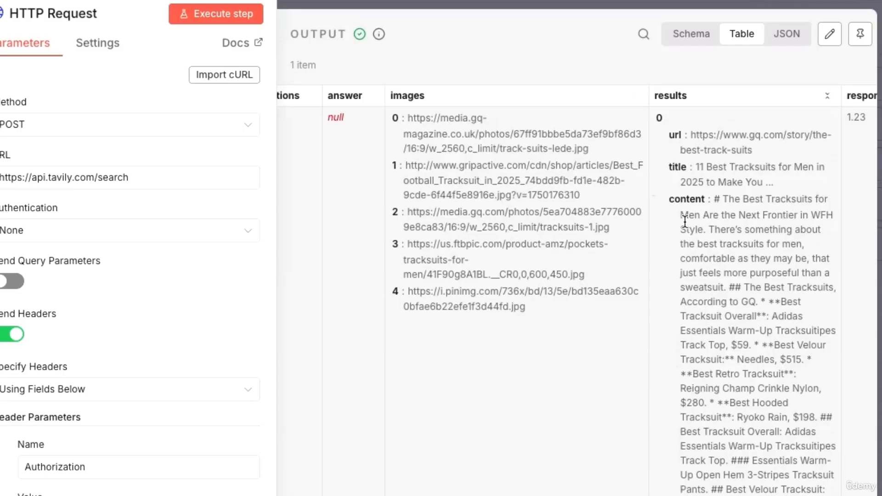
pyautogui.scroll(-10, 134, 346)
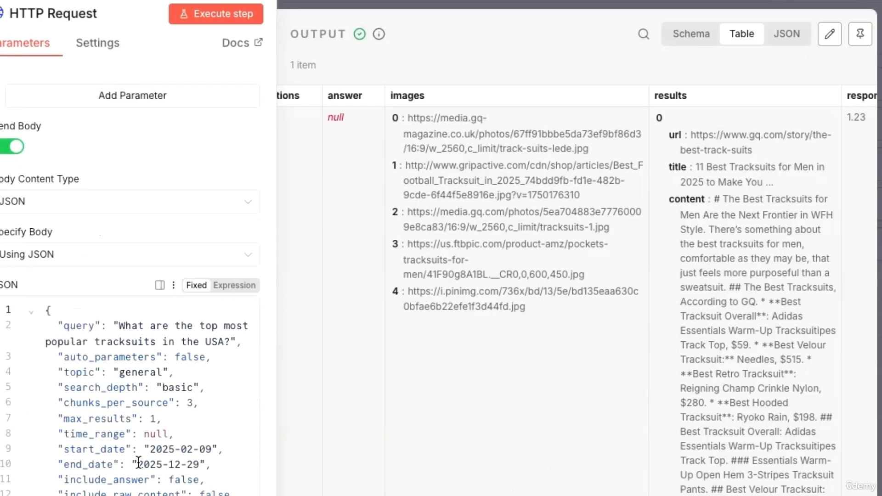
pyautogui.click(154, 419)
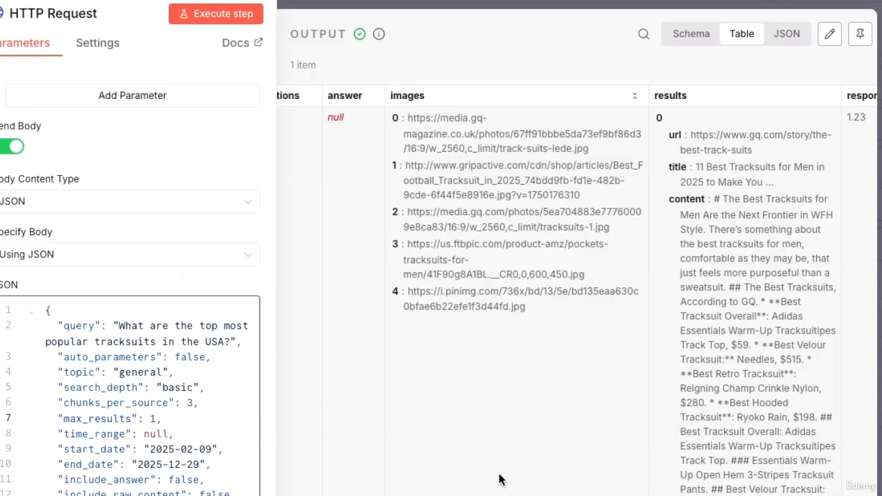
pyautogui.write('0')
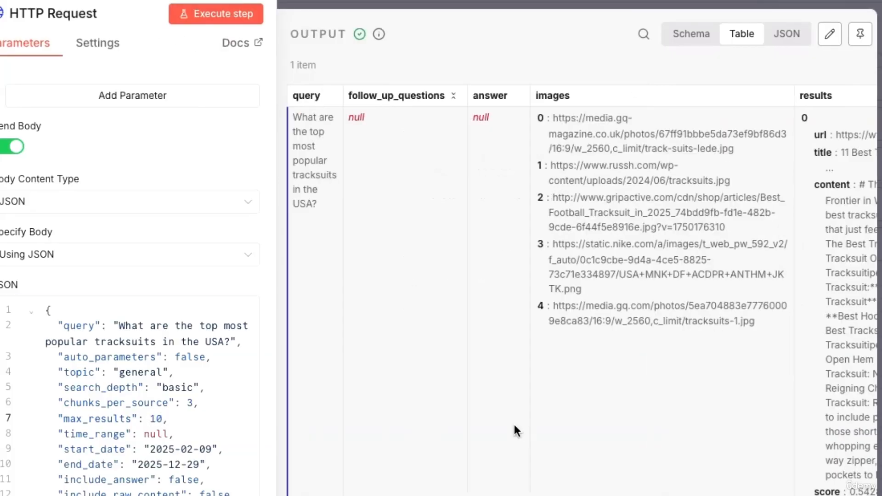
pyautogui.hscroll(5, 809, 368)
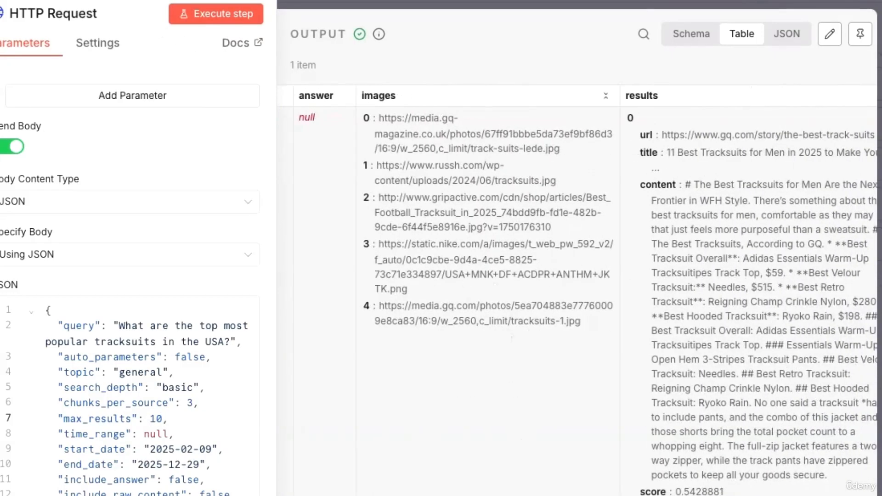
# Examine the images and results columns in the HTTP Request node's output, and return to the canvas.
pyautogui.hscroll(5, 829, 462)
pyautogui.scroll(-8, 830, 466)
pyautogui.scroll(-10, 552, 298)
pyautogui.scroll(15, 552, 298)
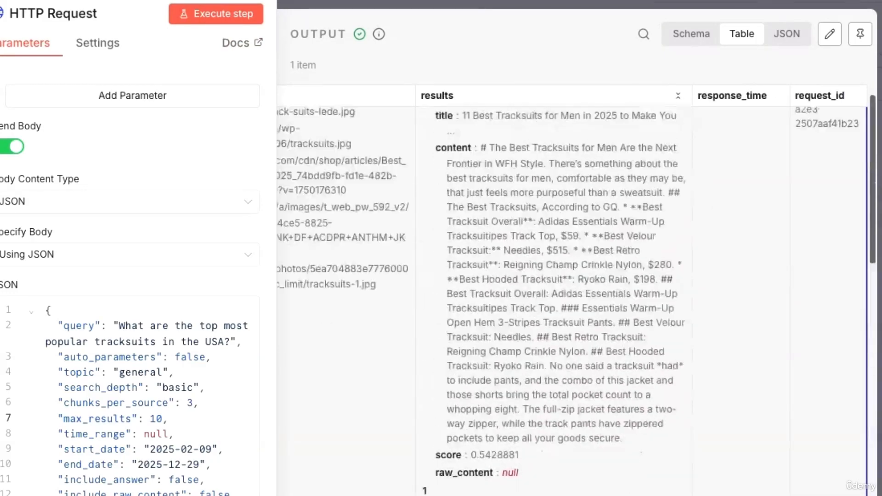
pyautogui.scroll(5, 551, 298)
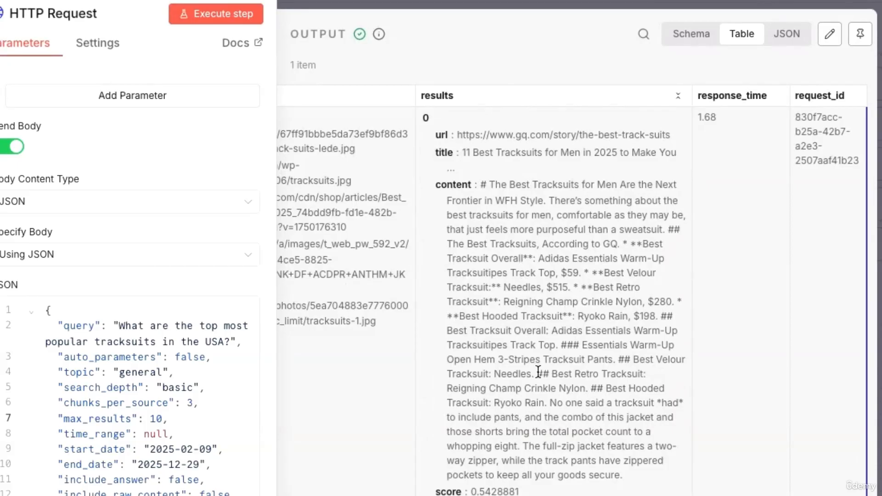
pyautogui.scroll(-1, 535, 372)
pyautogui.scroll(1, 505, 299)
pyautogui.hscroll(-5, 426, 254)
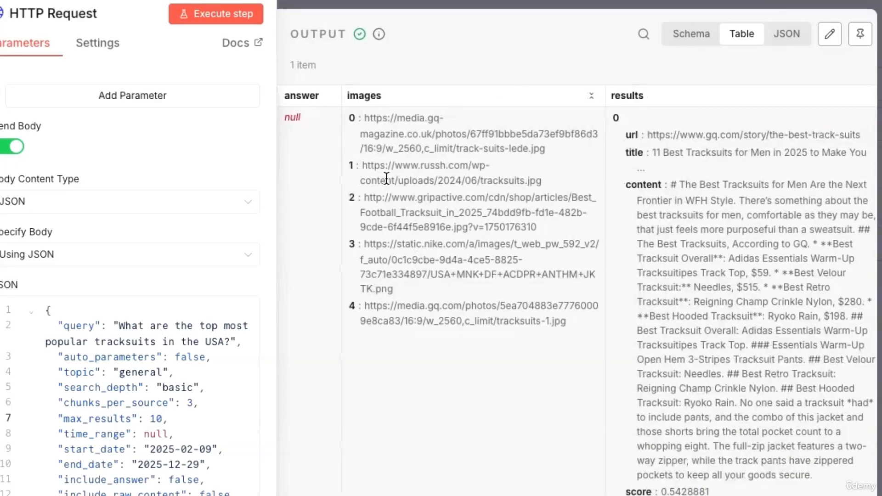
pyautogui.hscroll(5, 400, 344)
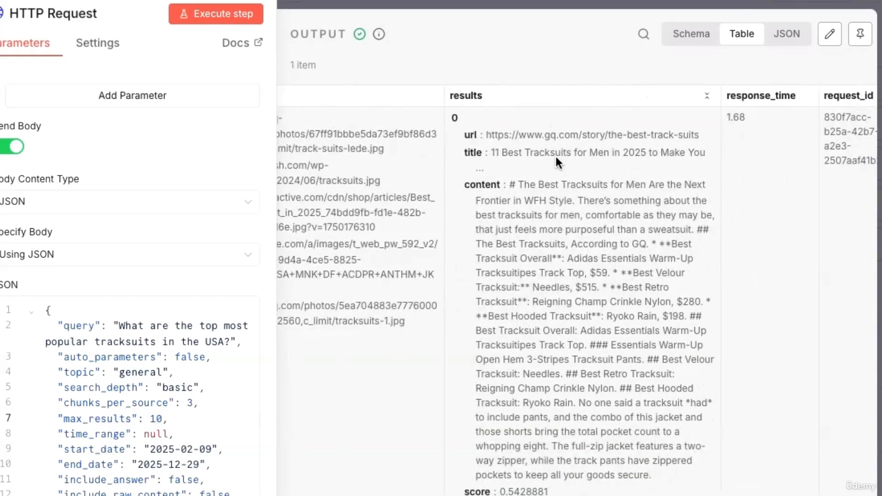
pyautogui.click(155, 5)
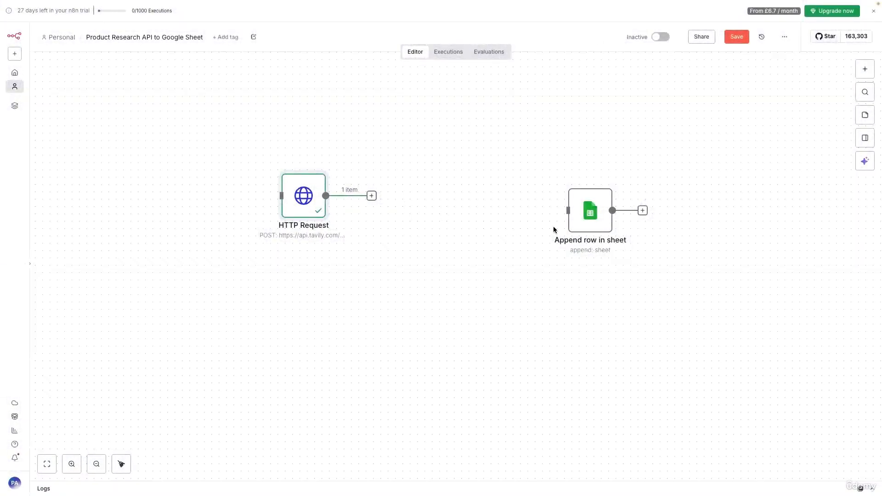
# Move the Append row in sheet node closer to HTTP Request, level with it, and save the workflow.
pyautogui.moveTo(583, 234); pyautogui.dragTo(483, 202)
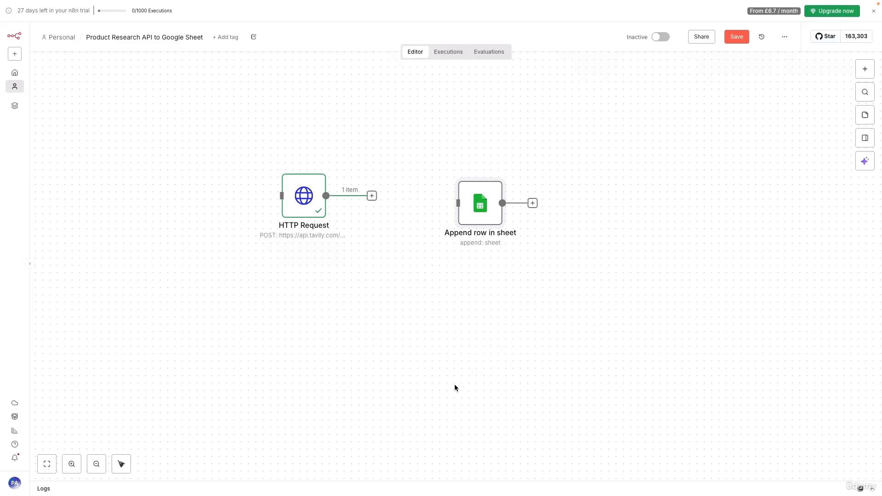
pyautogui.moveTo(488, 202)
pyautogui.mouseDown()
pyautogui.moveTo(480, 178)
pyautogui.moveTo(488, 195)
pyautogui.mouseUp()
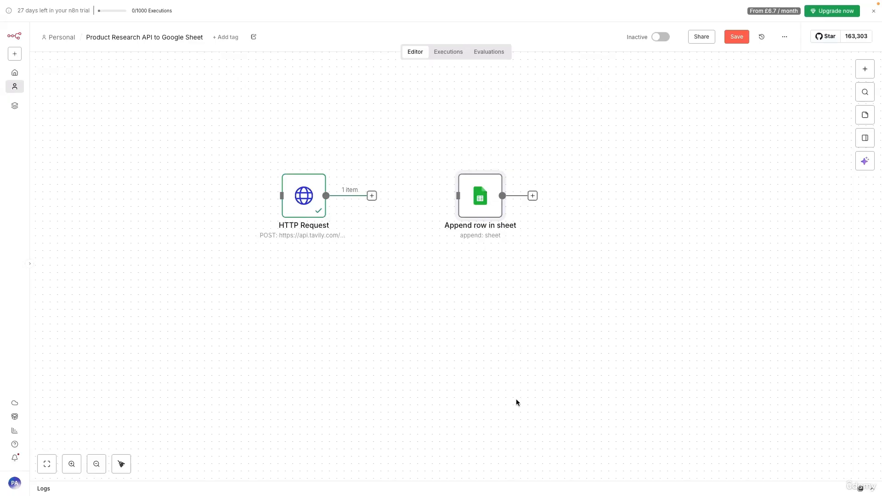
pyautogui.hotkey('ctrl', 's')
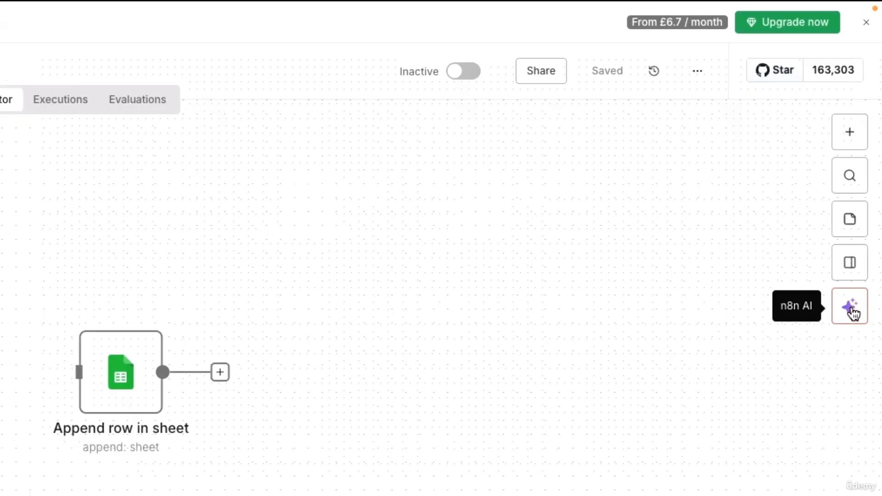
# Ask n8n AI in Build mode "If there are multiple results how do i write each result to a row in the spreadsheet".
pyautogui.click(852, 310)
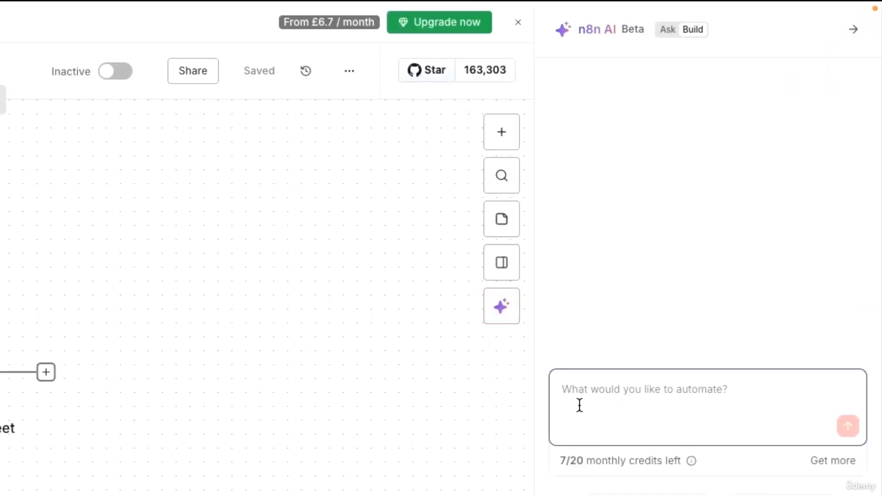
pyautogui.rightClick(566, 386)
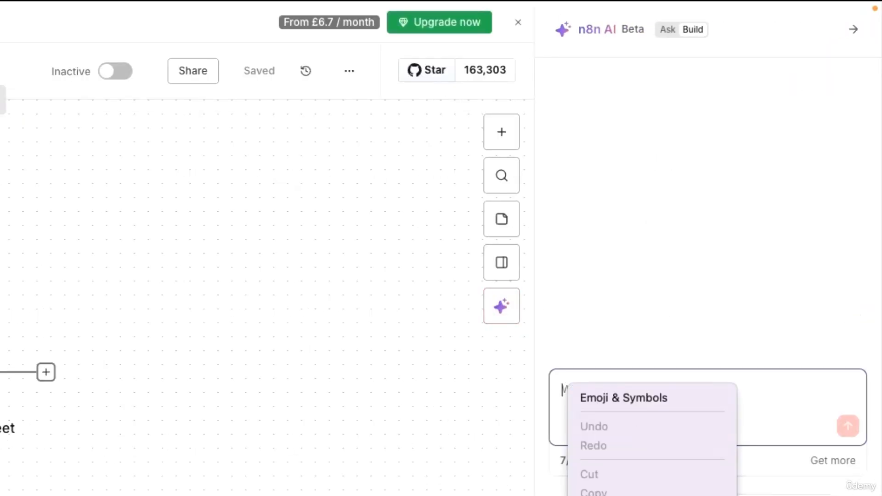
pyautogui.click(594, 495)
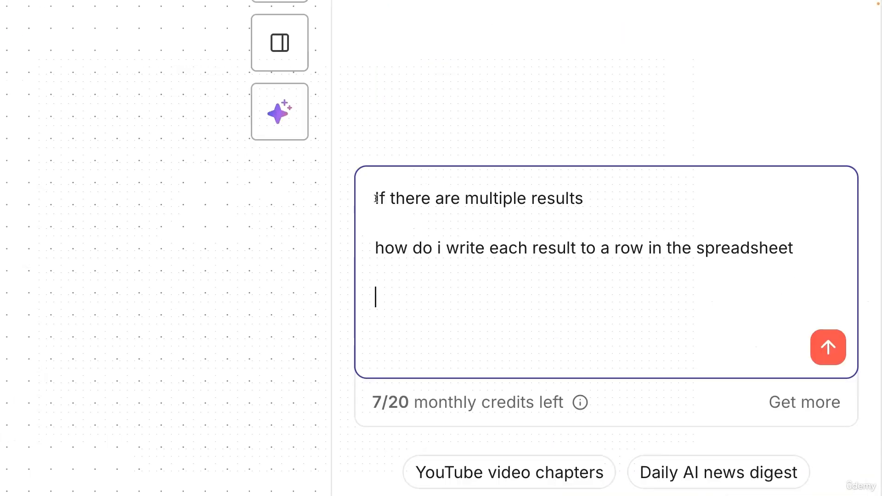
pyautogui.moveTo(562, 361); pyautogui.dragTo(702, 363)
pyautogui.moveTo(619, 198); pyautogui.dragTo(804, 248)
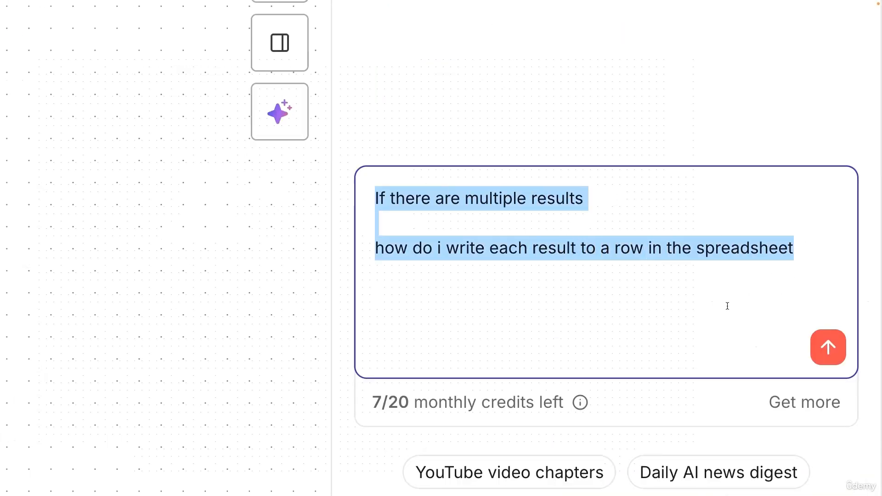
pyautogui.click(828, 347)
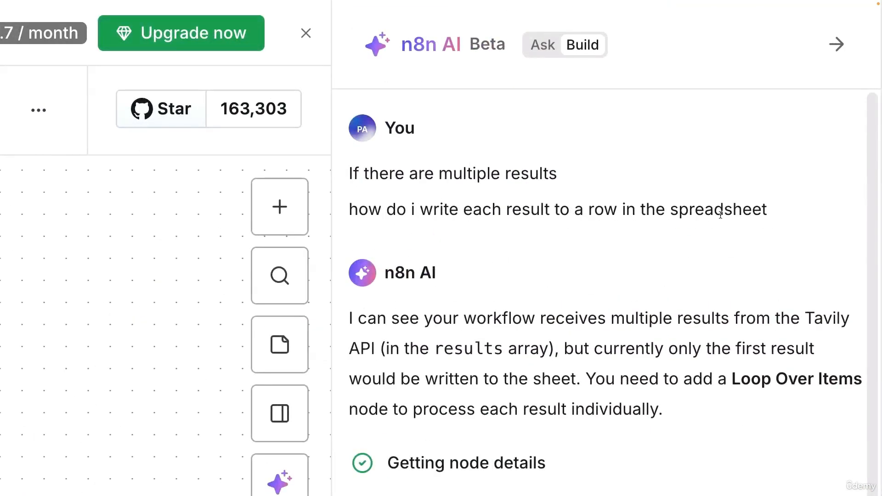
# Read n8n AI's reply, including the What's changed list and the explanation of how results are written to rows.
pyautogui.scroll(-3, 664, 243)
pyautogui.moveTo(349, 176); pyautogui.dragTo(657, 287)
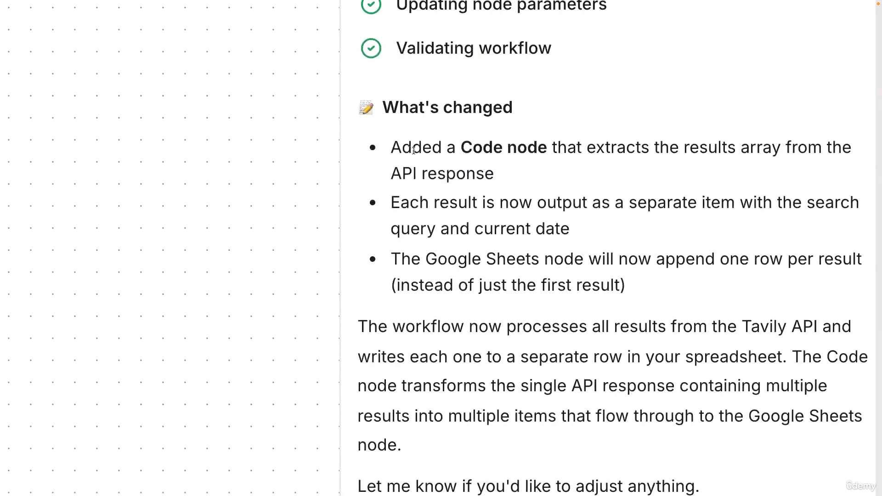
pyautogui.moveTo(390, 150); pyautogui.dragTo(637, 180)
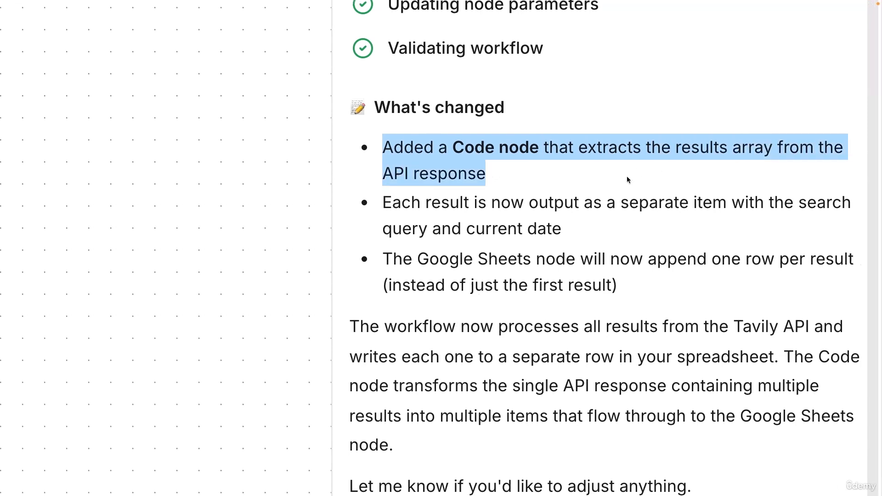
pyautogui.click(462, 199)
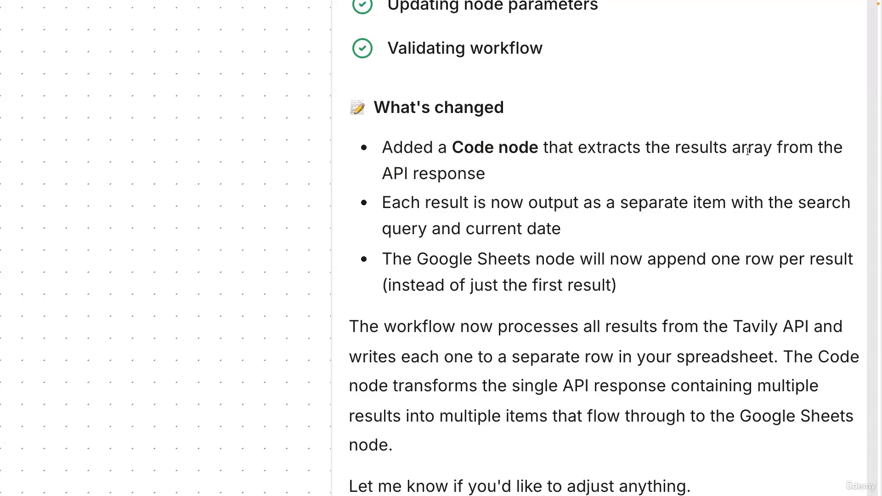
pyautogui.moveTo(384, 202); pyautogui.dragTo(855, 214)
pyautogui.moveTo(758, 244); pyautogui.dragTo(584, 239)
pyautogui.click(584, 238)
pyautogui.moveTo(402, 257); pyautogui.dragTo(632, 287)
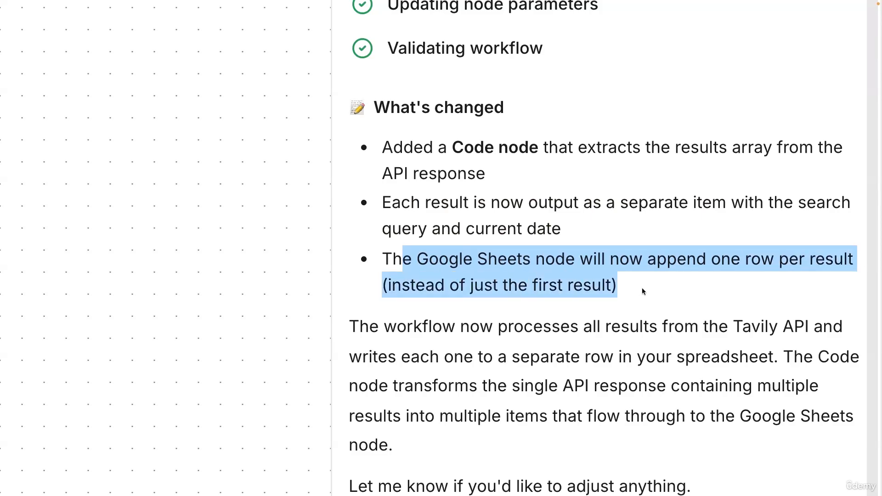
pyautogui.scroll(-4, 551, 276)
pyautogui.moveTo(359, 150); pyautogui.dragTo(713, 305)
pyautogui.scroll(-4, 712, 306)
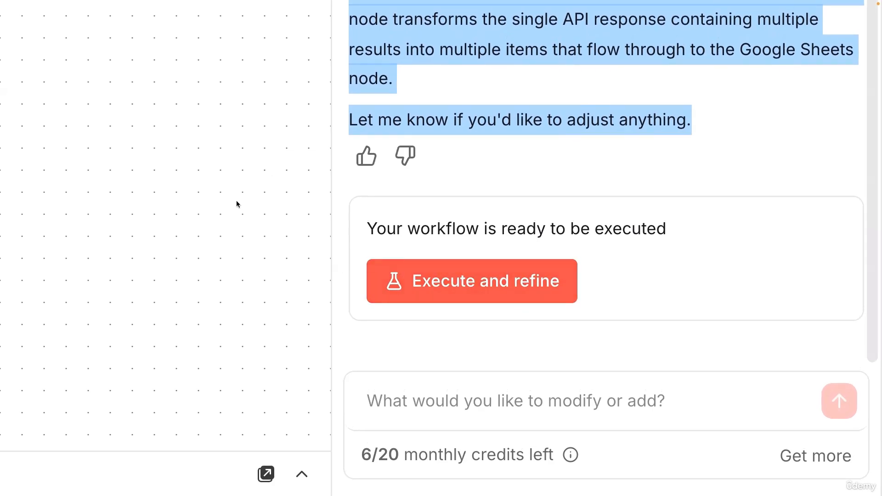
pyautogui.click(284, 245)
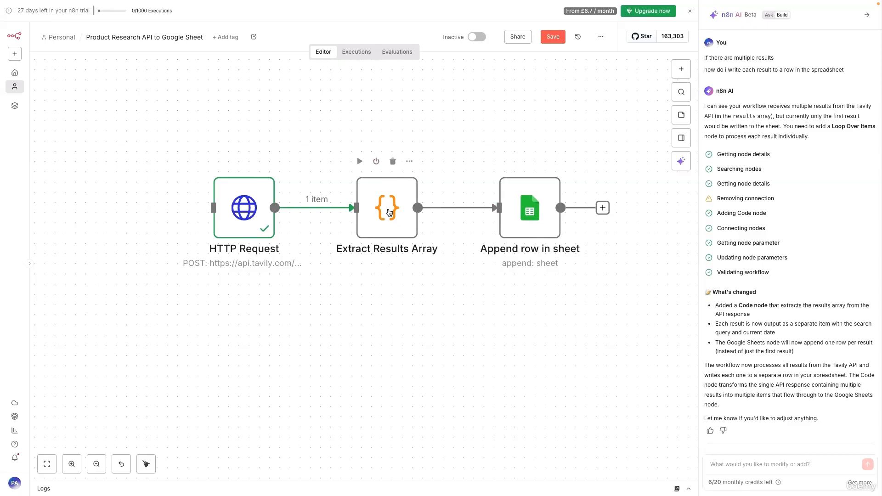
# Open the Extract Results Array node and inspect the images entries in its HTTP Request input data.
pyautogui.doubleClick(388, 209)
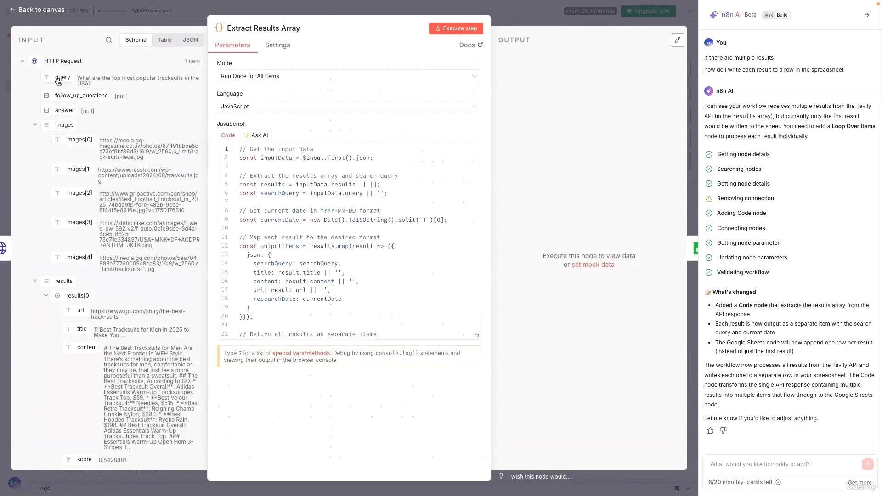
pyautogui.click(35, 127)
pyautogui.click(35, 140)
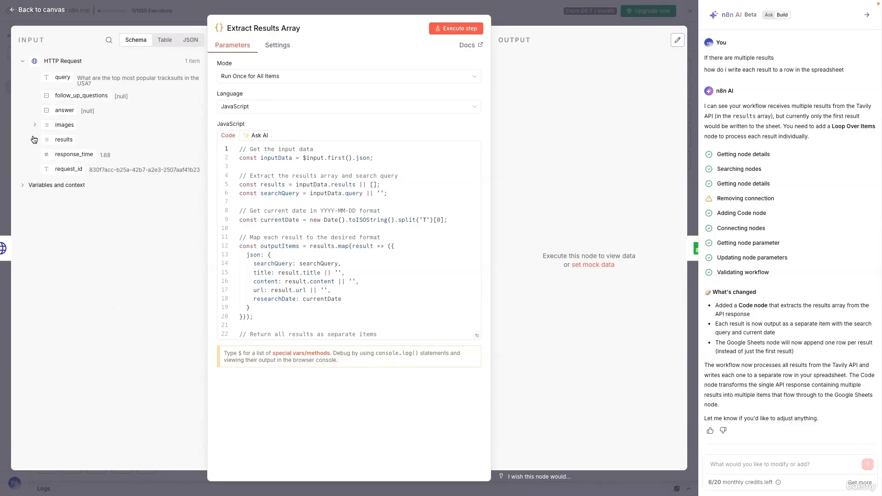
pyautogui.click(35, 126)
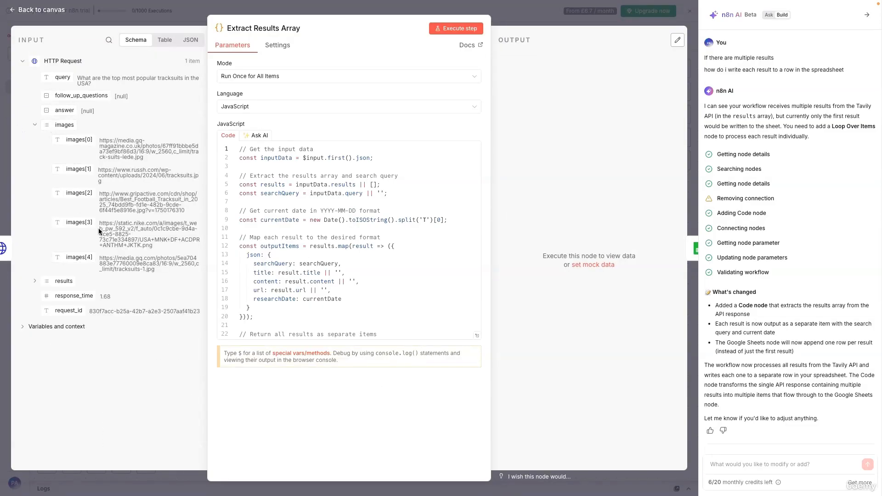
pyautogui.click(35, 126)
# Expand results in the node's input data and collapse each entry from results[0] to results[9] for an overview.
pyautogui.click(35, 140)
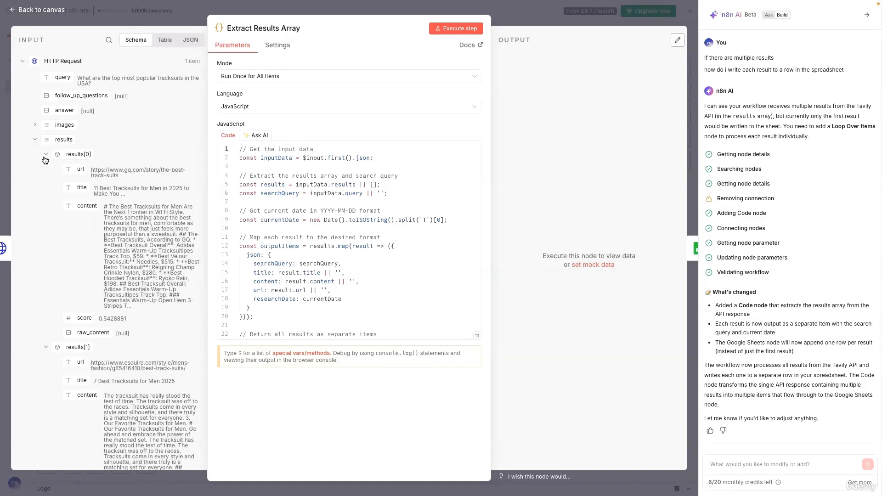
pyautogui.click(46, 155)
pyautogui.click(45, 170)
pyautogui.click(45, 185)
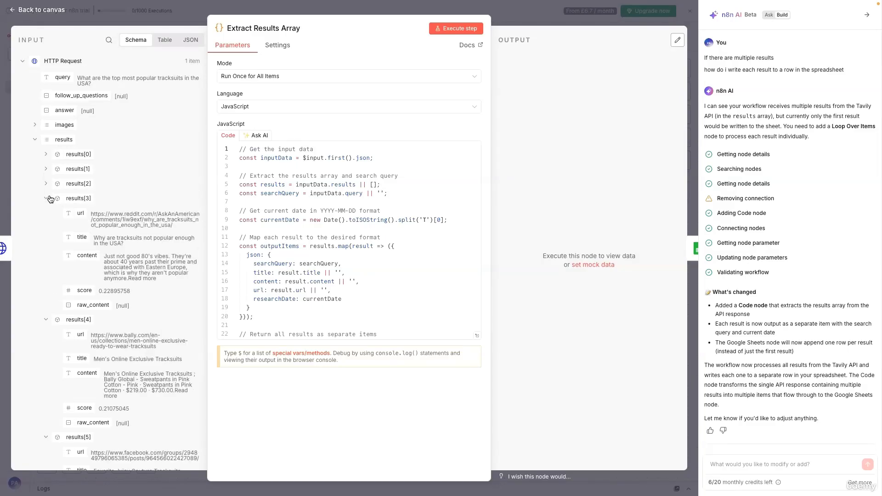
pyautogui.click(47, 199)
pyautogui.click(46, 214)
pyautogui.click(47, 229)
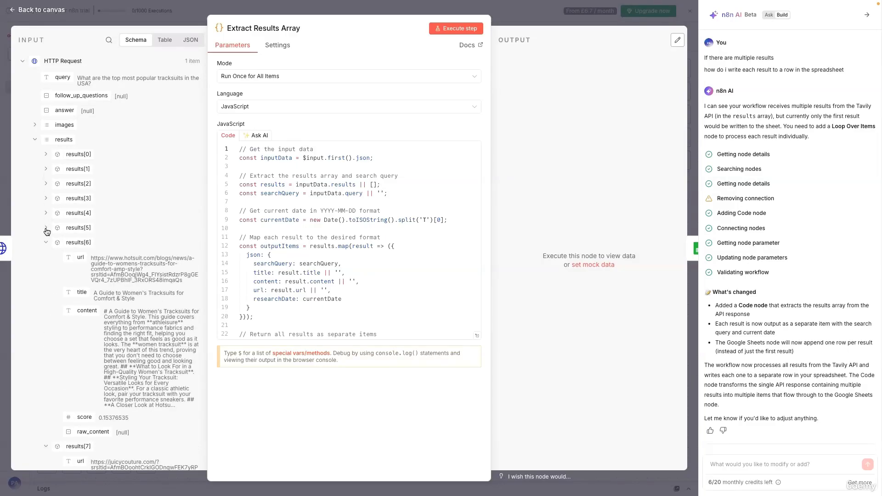
pyautogui.click(47, 244)
pyautogui.click(47, 258)
pyautogui.click(46, 273)
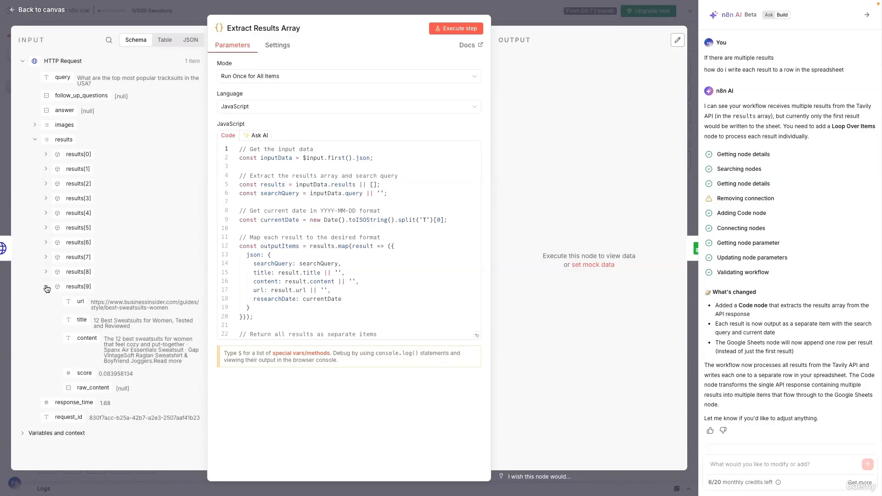
pyautogui.click(46, 287)
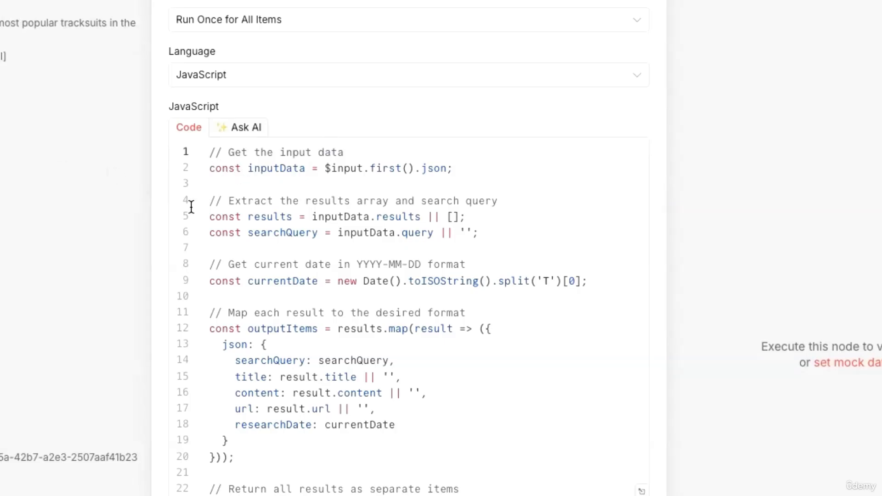
# Review the results and searchQuery declarations in the Extract Results Array node's JavaScript code.
pyautogui.doubleClick(257, 214)
pyautogui.moveTo(294, 212); pyautogui.dragTo(434, 232)
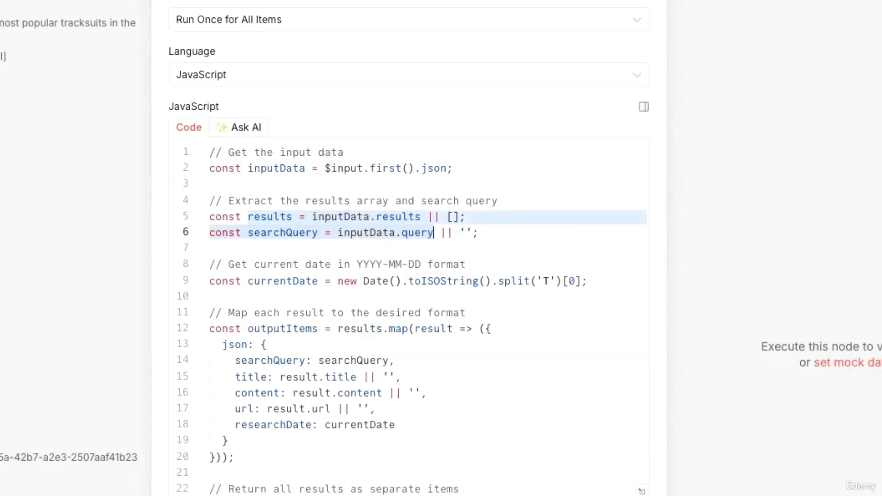
pyautogui.click(338, 220)
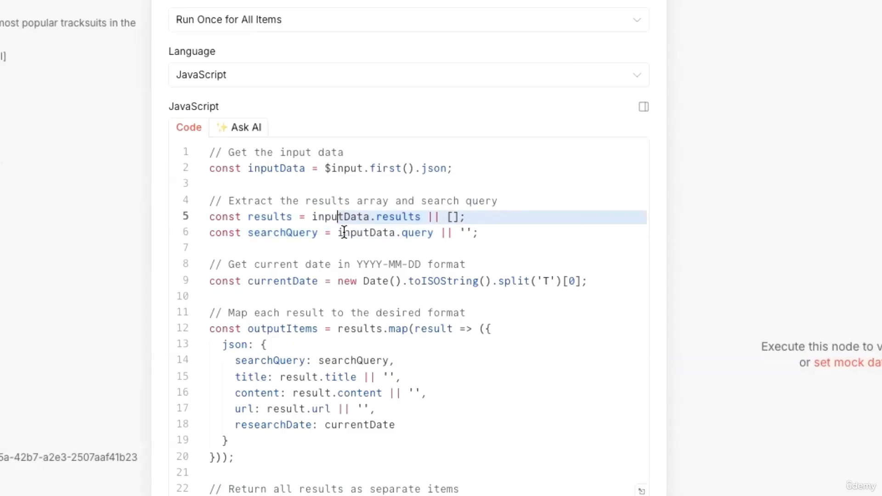
pyautogui.click(521, 231)
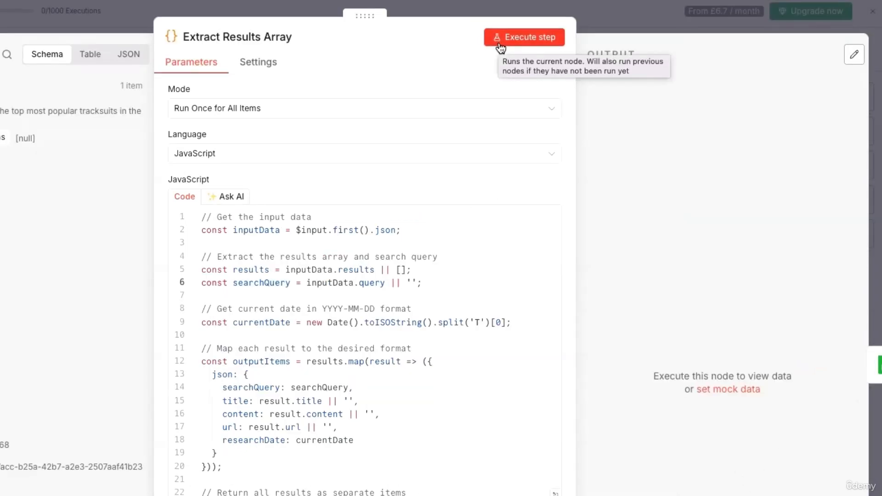
# Execute the Extract Results Array node and examine the output items across the searchQuery, title, content, url and researchDate columns.
pyautogui.click(500, 44)
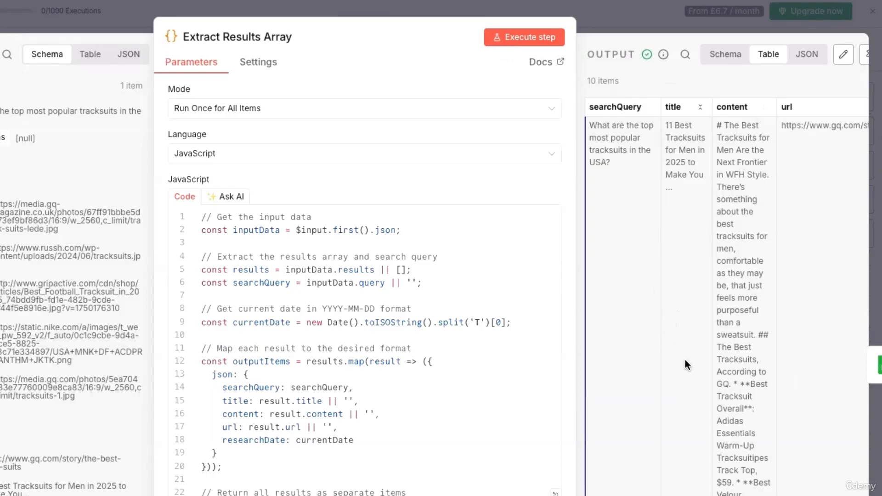
pyautogui.scroll(-5, 635, 312)
pyautogui.scroll(-5, 635, 312)
pyautogui.scroll(10, 635, 313)
pyautogui.scroll(-5, 80, 283)
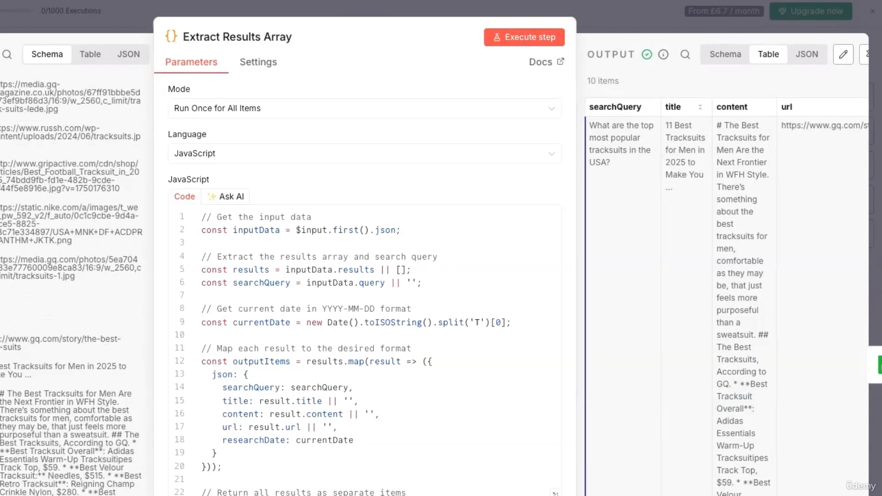
pyautogui.scroll(-10, 726, 303)
pyautogui.scroll(1, 726, 304)
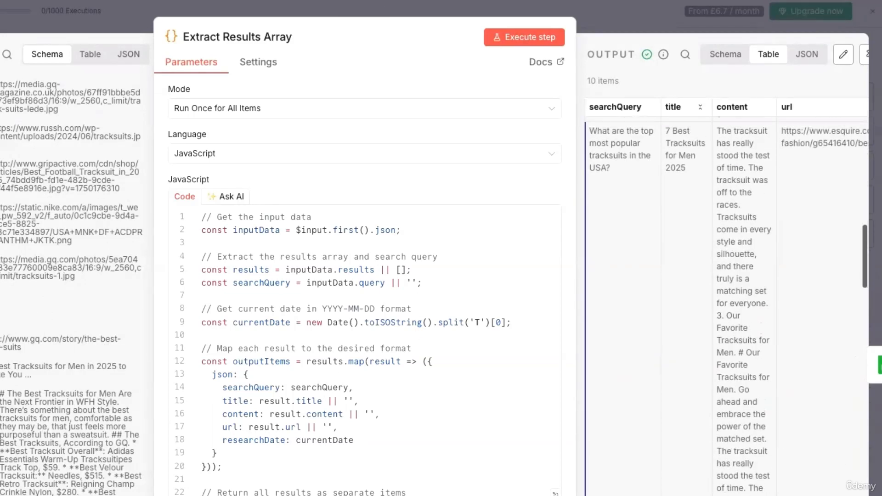
pyautogui.scroll(-8, 726, 303)
pyautogui.scroll(8, 726, 304)
pyautogui.scroll(4, 711, 331)
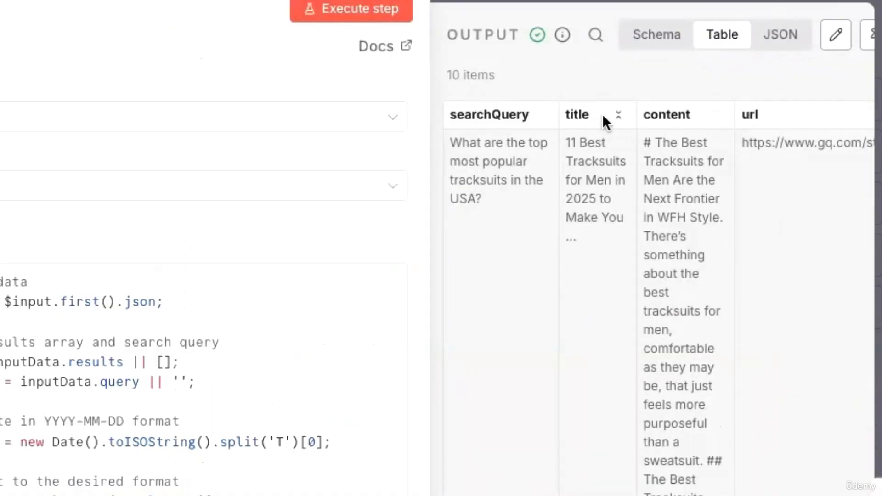
pyautogui.hscroll(5, 711, 134)
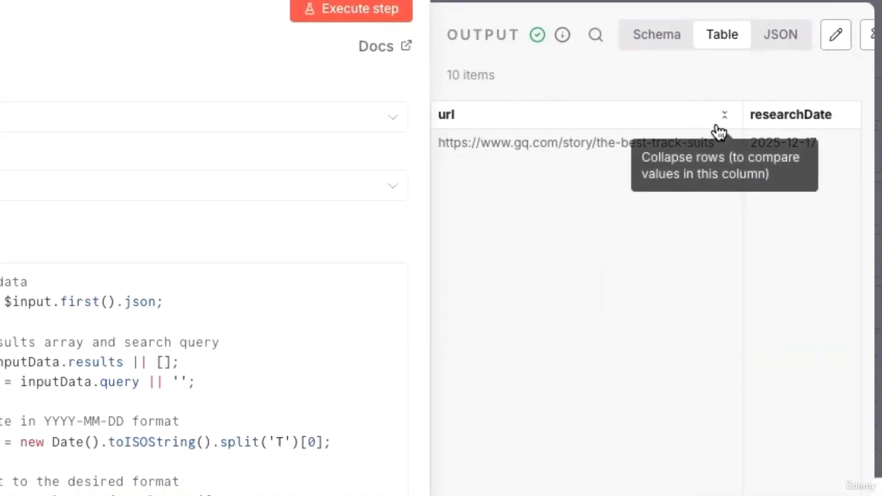
# Look over the Extract Results Array output table from the first to the last item, comparing searchQuery, title and content.
pyautogui.hscroll(-5, 715, 134)
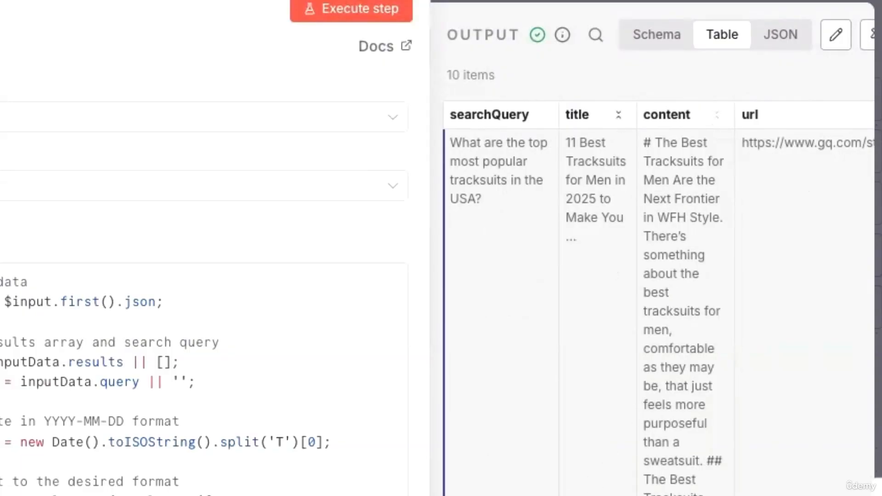
pyautogui.scroll(-20, 660, 294)
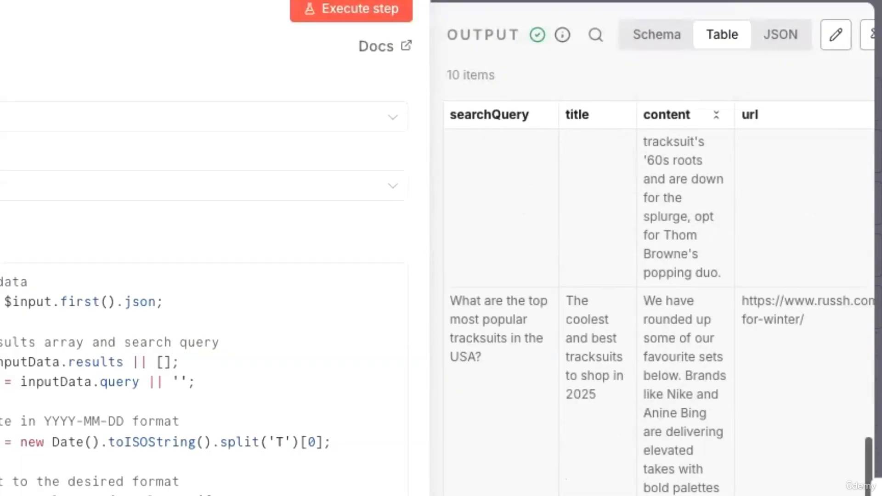
pyautogui.scroll(20, 659, 294)
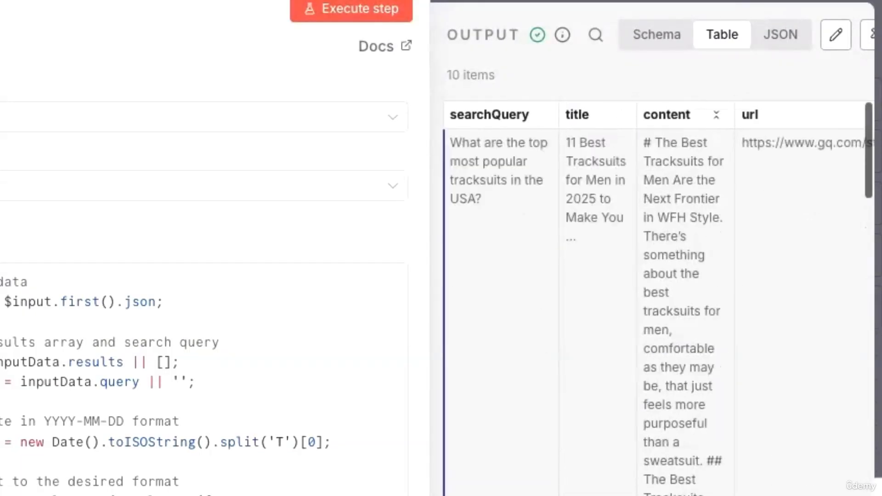
# Open the Google Sheets Append row node and review the Search Query, Article Title and Article Description expressions with their previews.
pyautogui.click(643, 1)
pyautogui.click(529, 432)
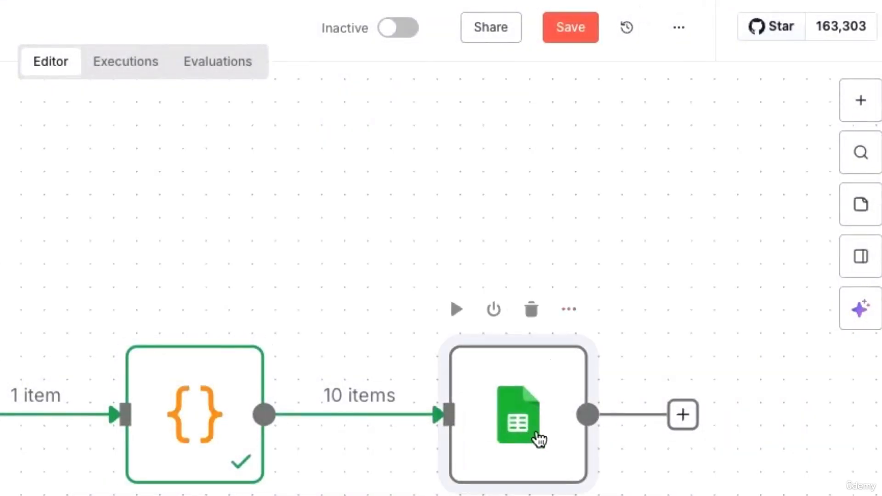
pyautogui.doubleClick(520, 445)
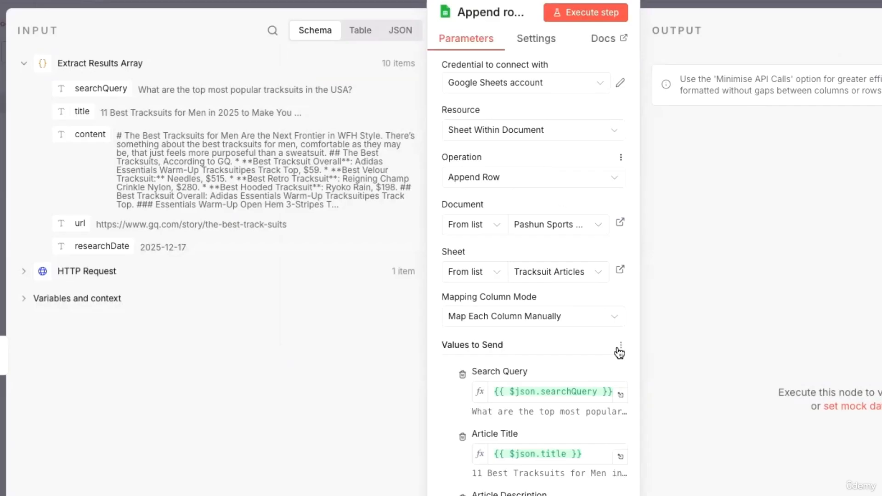
pyautogui.scroll(-2, 619, 353)
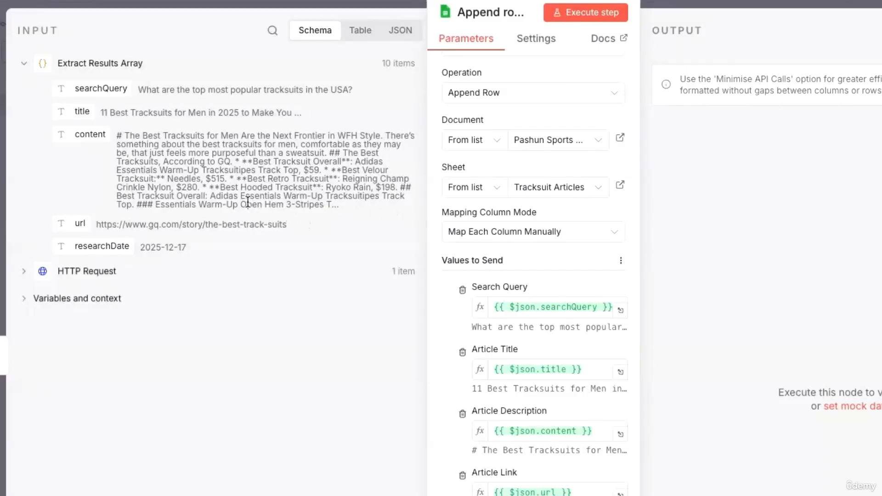
pyautogui.moveTo(483, 326); pyautogui.dragTo(622, 329)
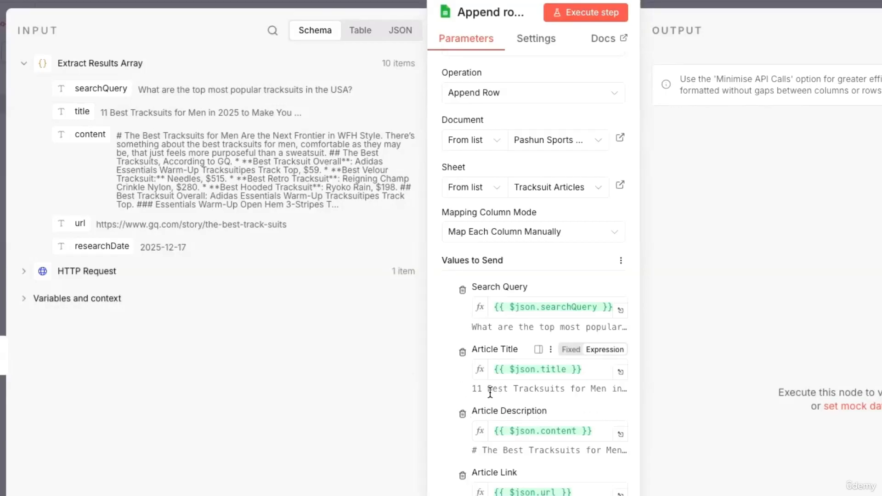
pyautogui.moveTo(472, 387); pyautogui.dragTo(527, 418)
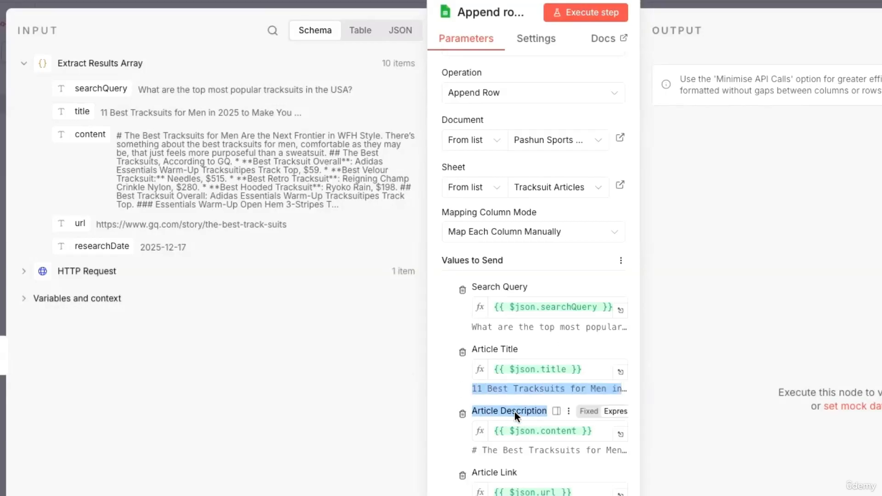
pyautogui.click(515, 412)
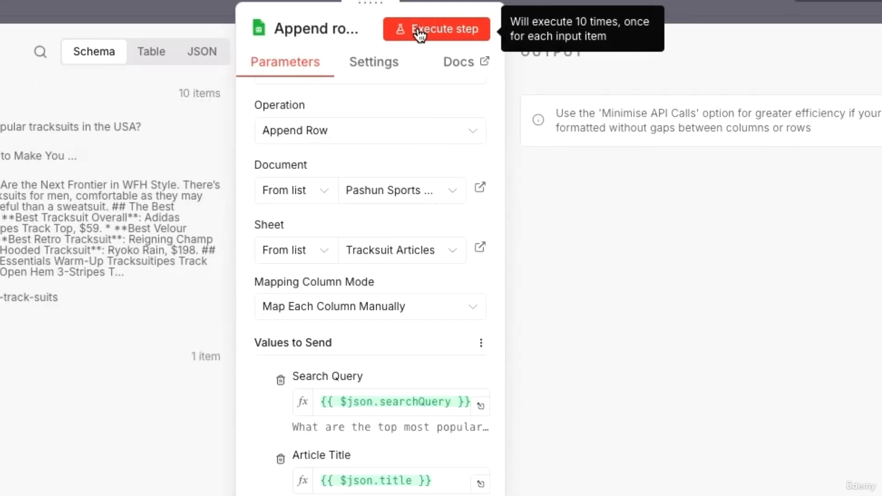
# Execute the Append row node for all input items and review its output table through to the last items.
pyautogui.click(419, 31)
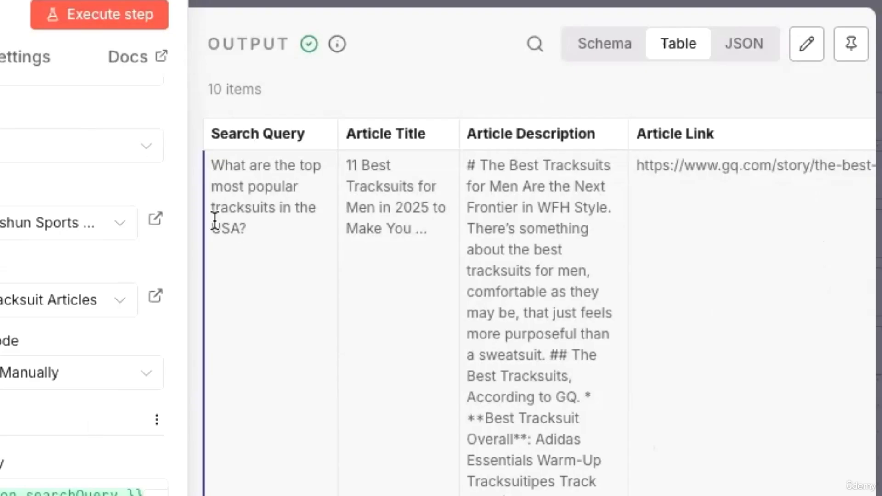
pyautogui.scroll(-10, 542, 275)
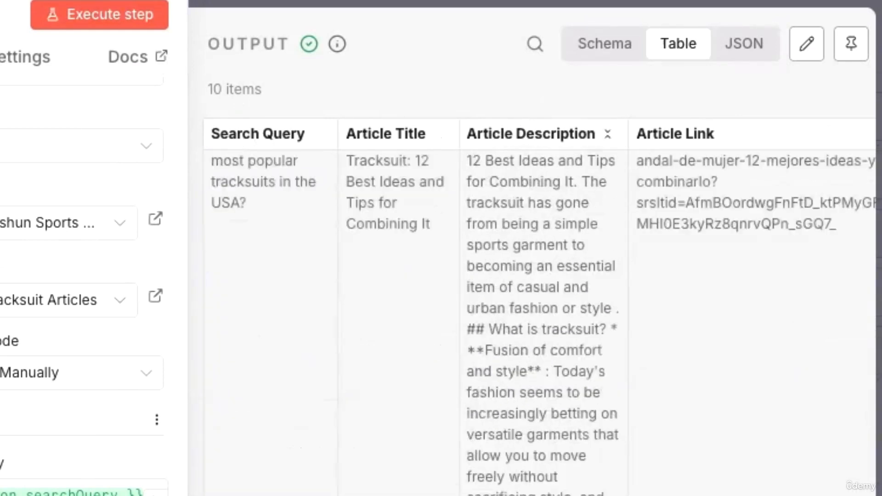
pyautogui.scroll(10, 542, 276)
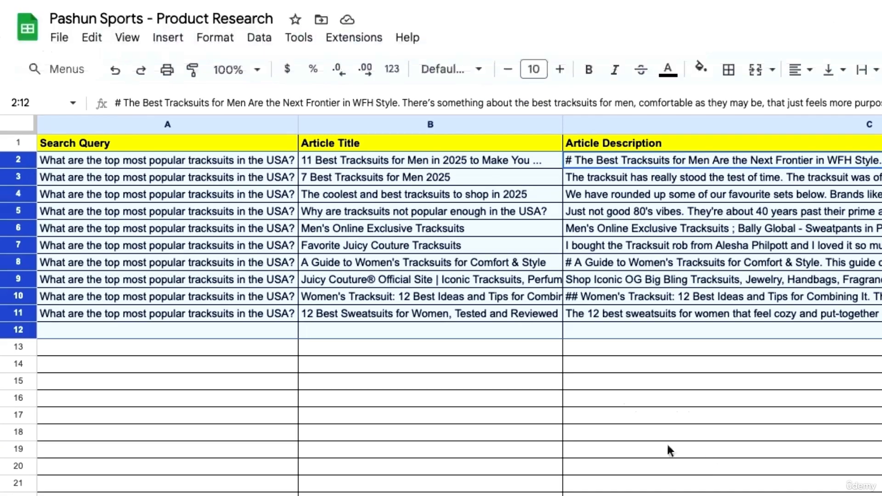
# In Google Sheets, inspect the appended article rows 2 to 11 of the Pashun Sports - Product Research spreadsheet, then deselect them.
pyautogui.click(670, 451)
pyautogui.moveTo(19, 314); pyautogui.dragTo(12, 158)
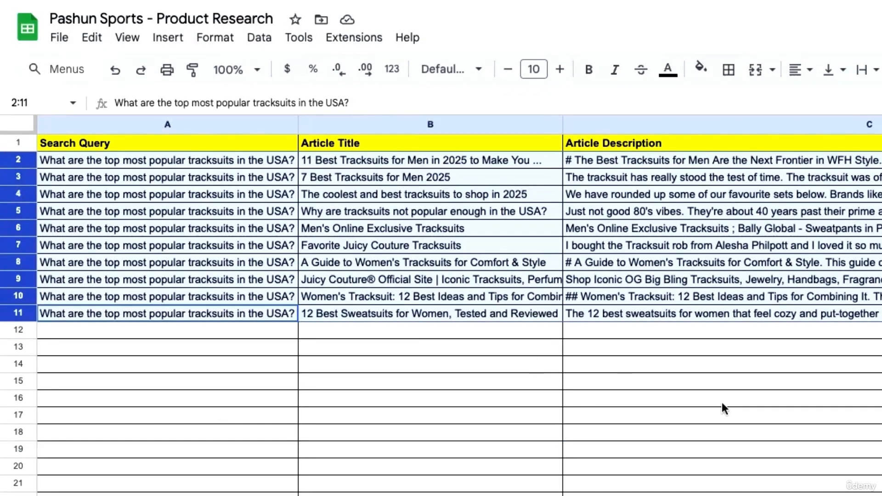
pyautogui.click(748, 436)
pyautogui.click(496, 332)
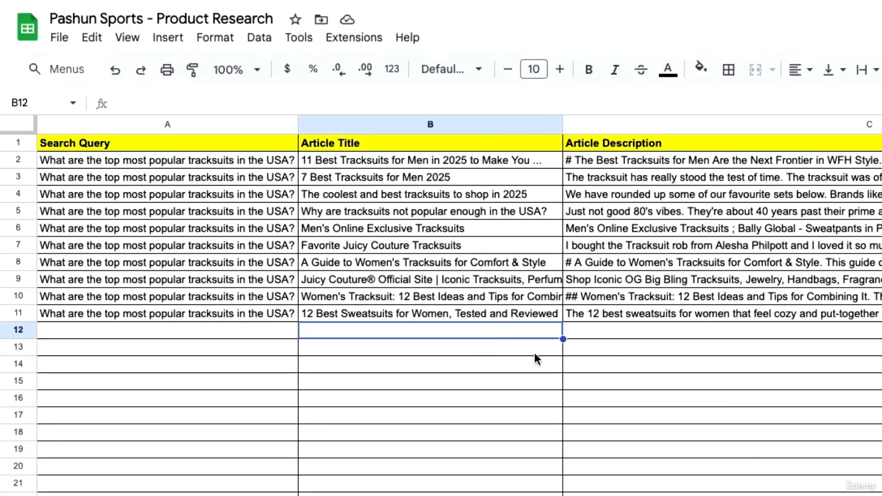